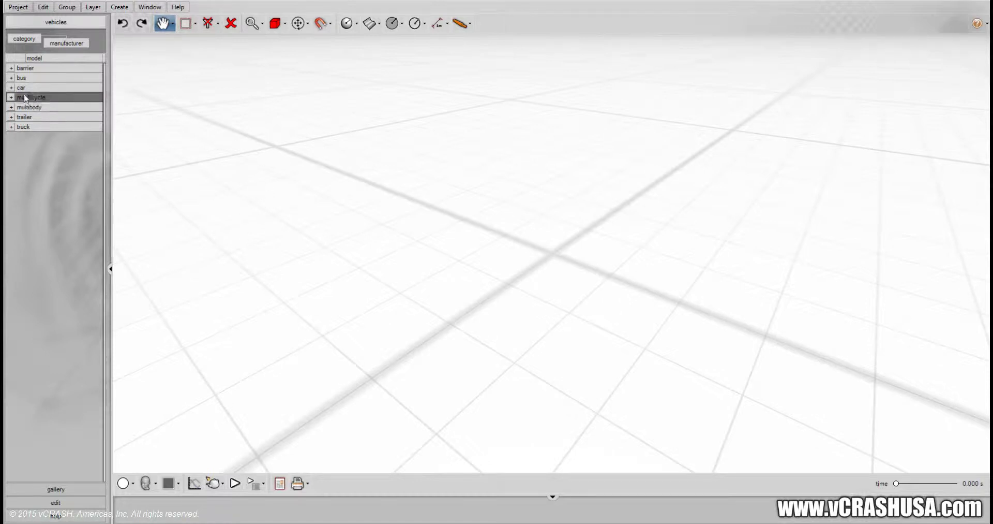
Insert an AC Cobra from the car category of the vehicle library into the scene
click(51, 87)
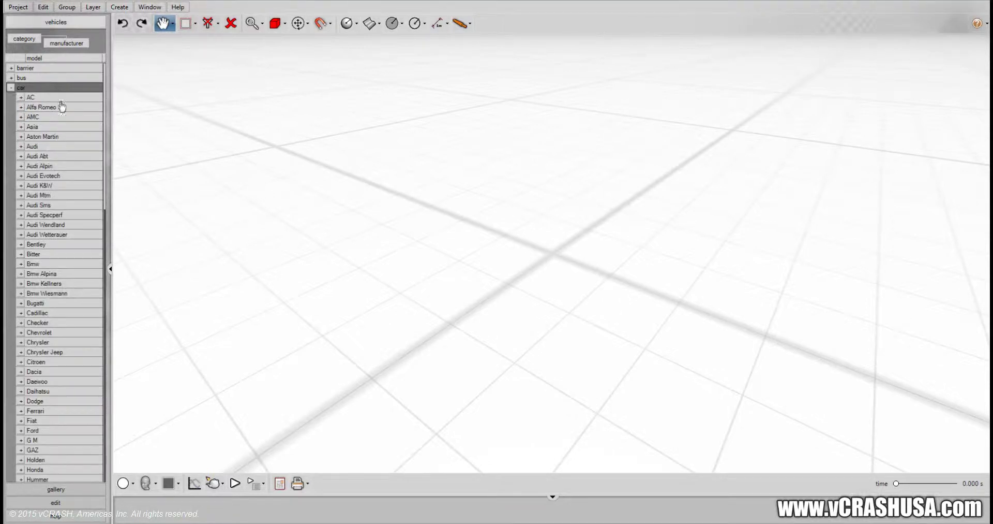
click(21, 97)
drag(30, 107, 88, 144)
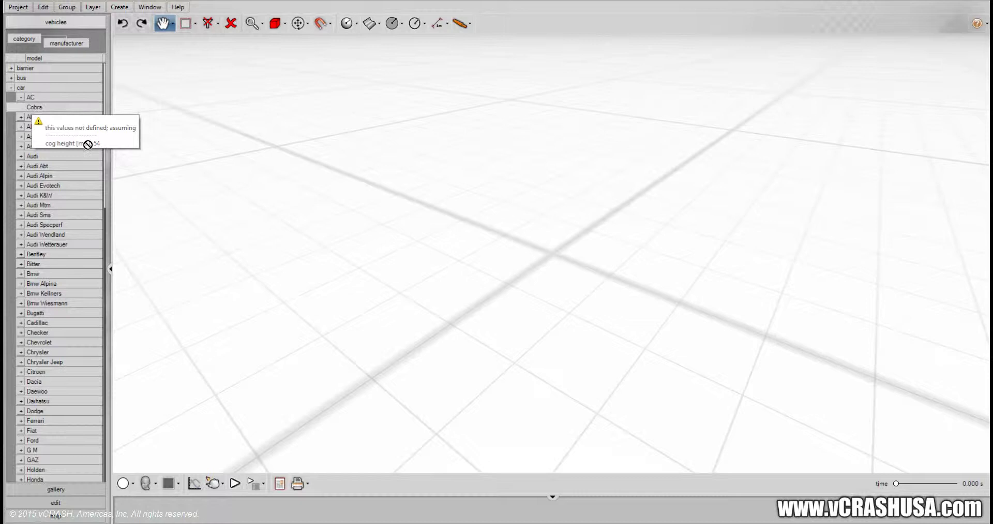
drag(321, 264, 322, 265)
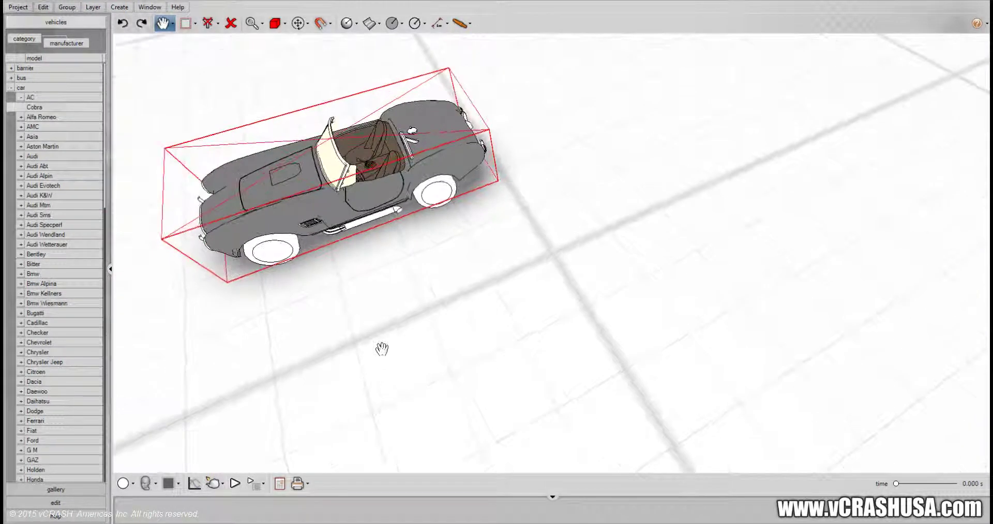
middle_drag(398, 343, 470, 293)
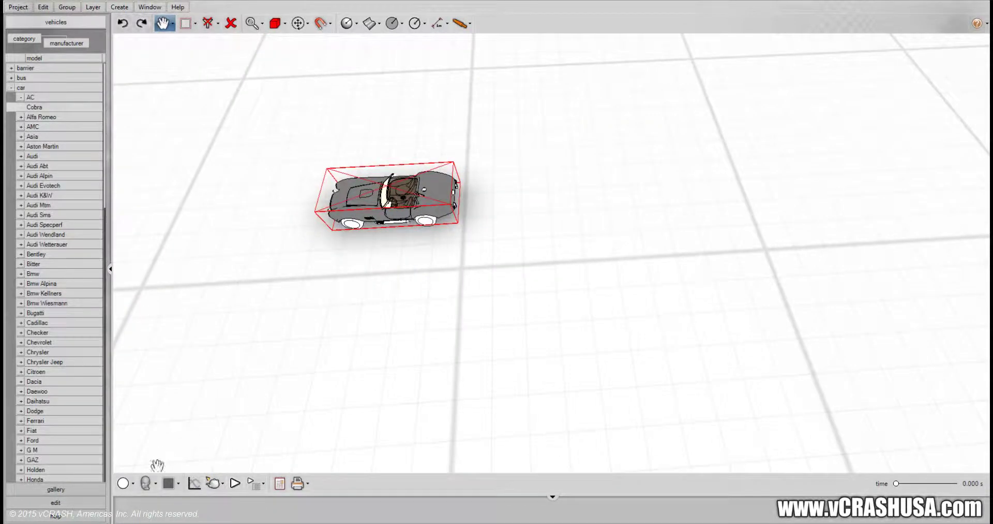
Switch the scene to a top-down view with the whole Cobra in frame
click(146, 482)
click(156, 442)
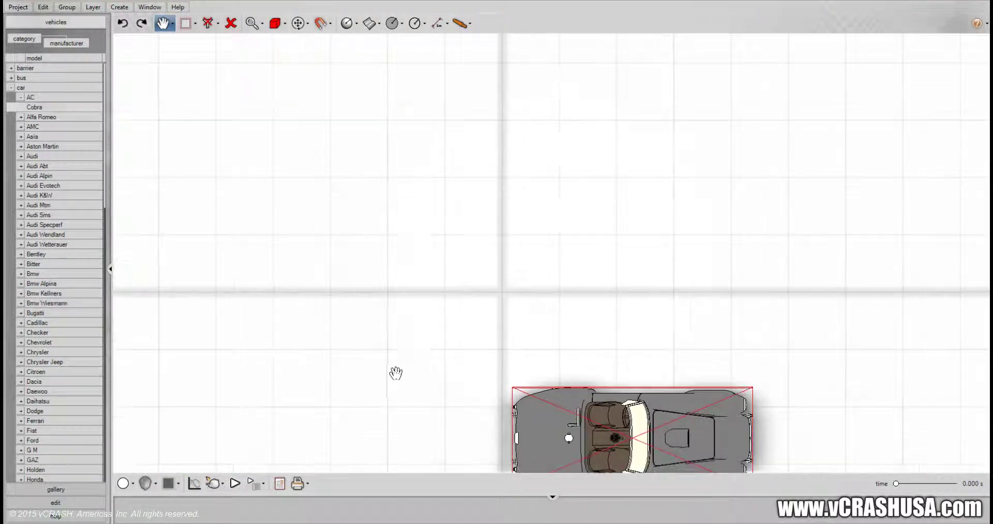
scroll(396, 372, down, 2)
drag(401, 359, 319, 233)
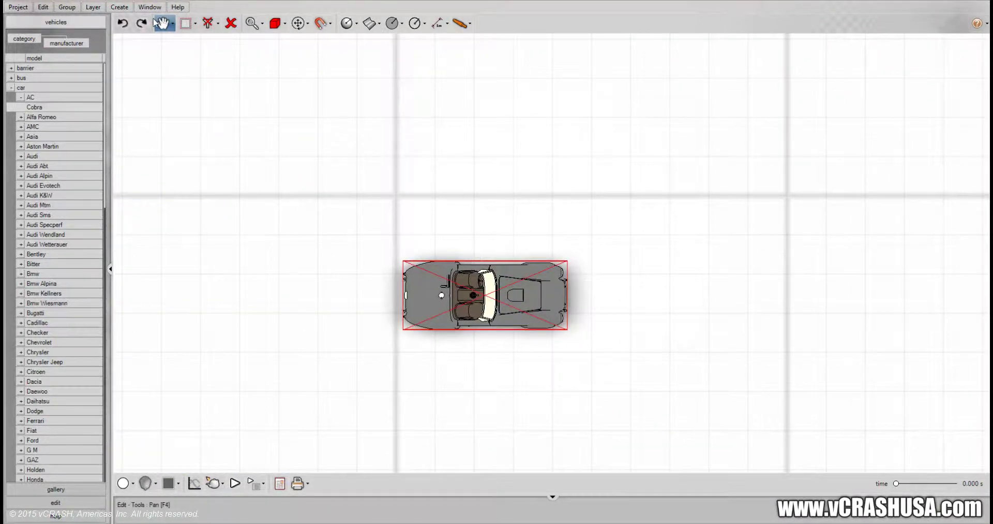
Move the Cobra with the selection tool onto the horizontal grid axis, just behind the grid origin
click(172, 23)
click(193, 39)
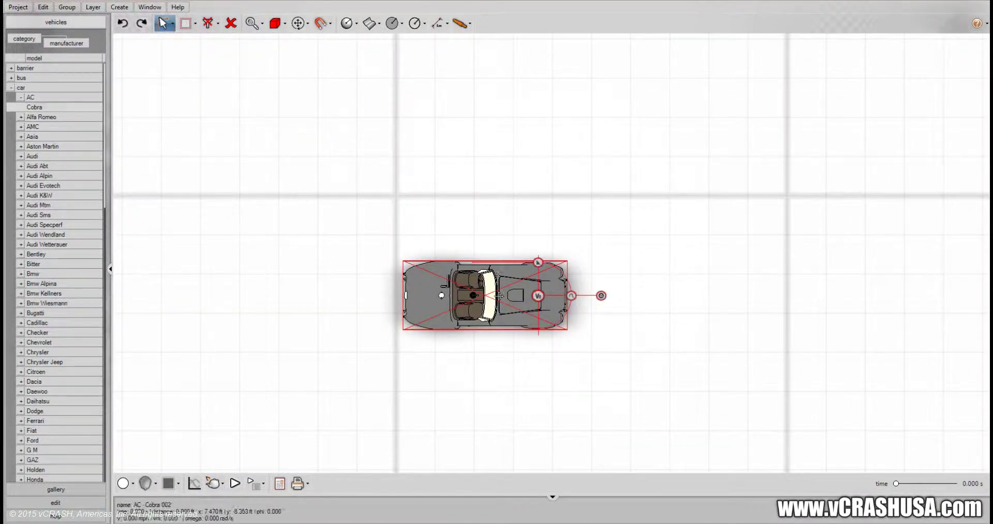
drag(500, 295, 279, 181)
scroll(396, 274, down, 3)
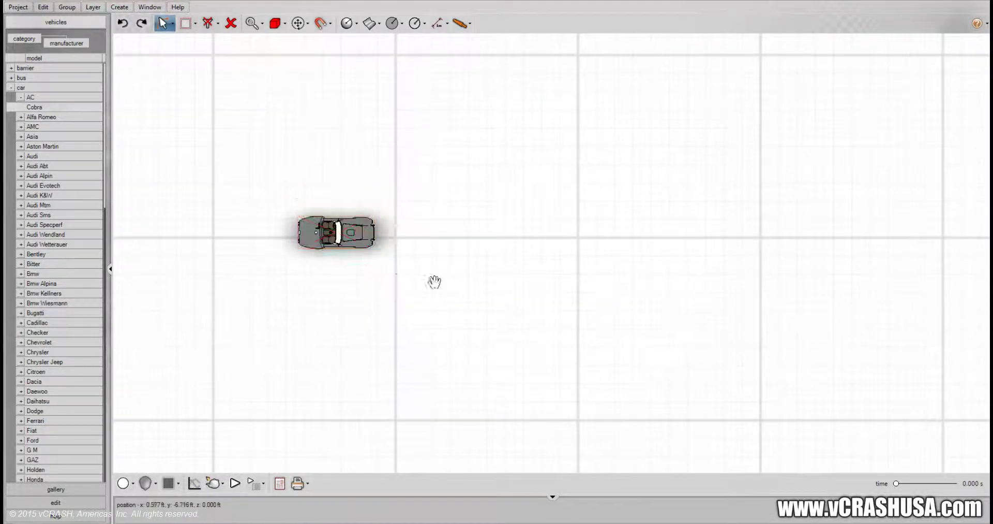
drag(434, 282, 304, 337)
scroll(308, 335, down, 2)
drag(387, 352, 365, 369)
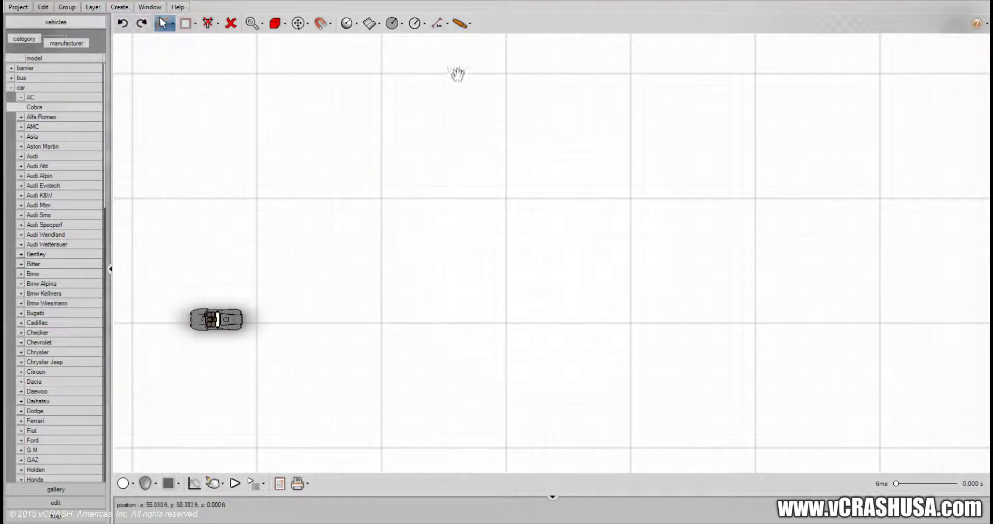
click(398, 26)
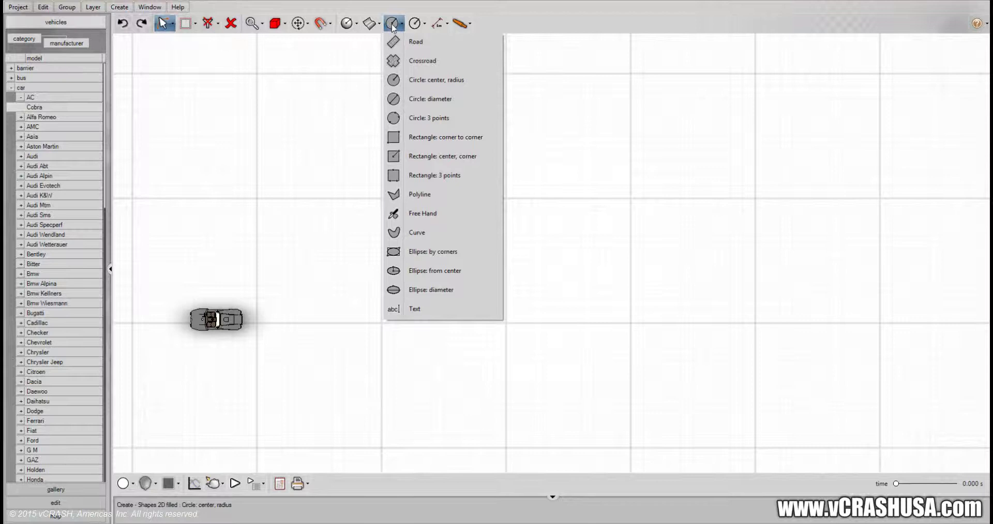
click(409, 26)
click(410, 27)
click(372, 24)
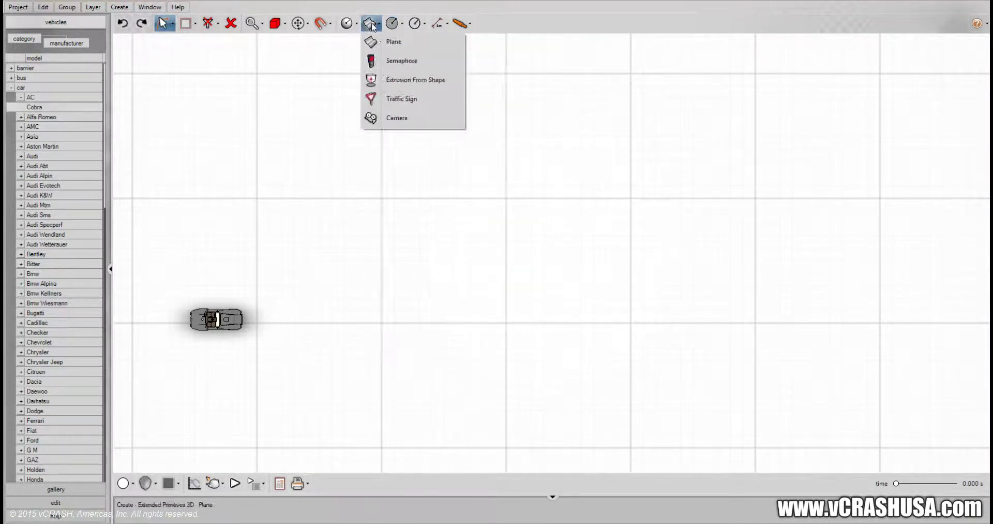
click(356, 26)
click(364, 24)
click(392, 25)
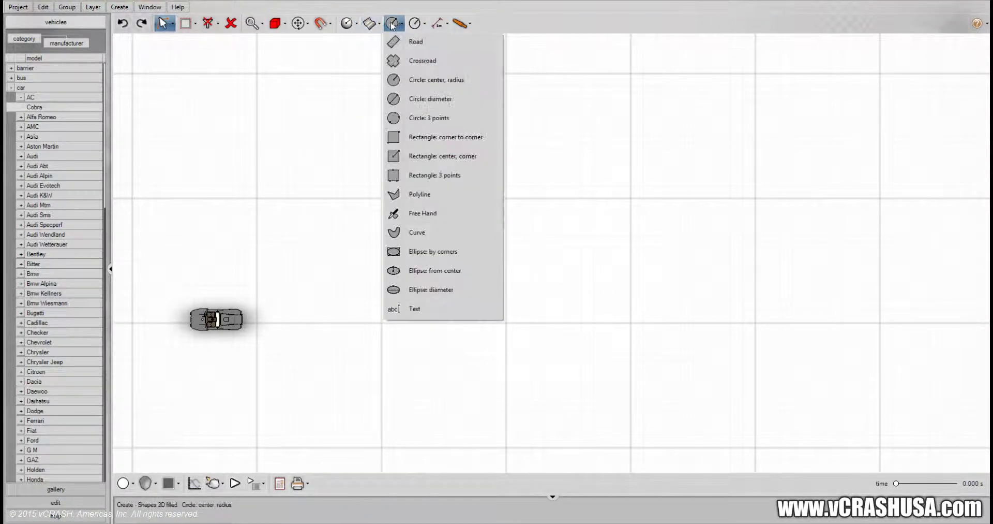
click(410, 26)
click(411, 26)
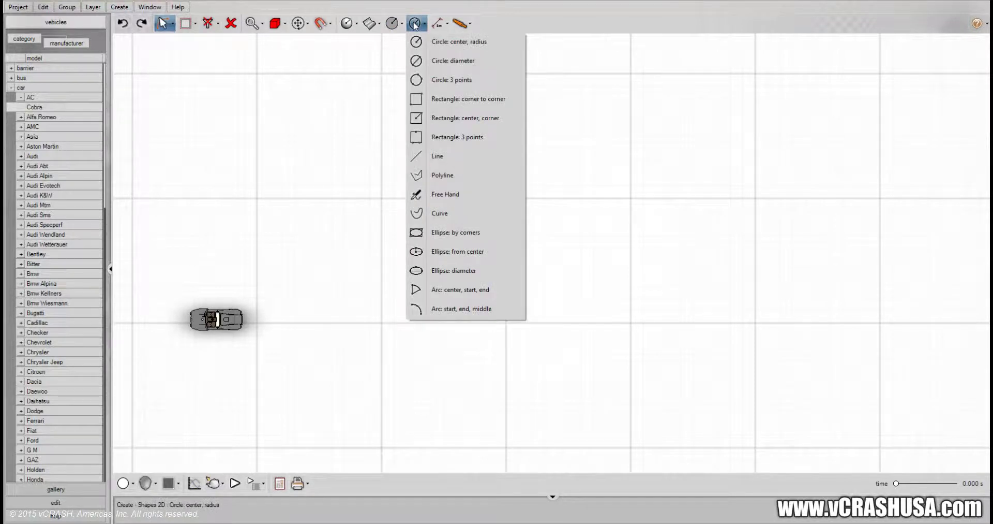
click(442, 175)
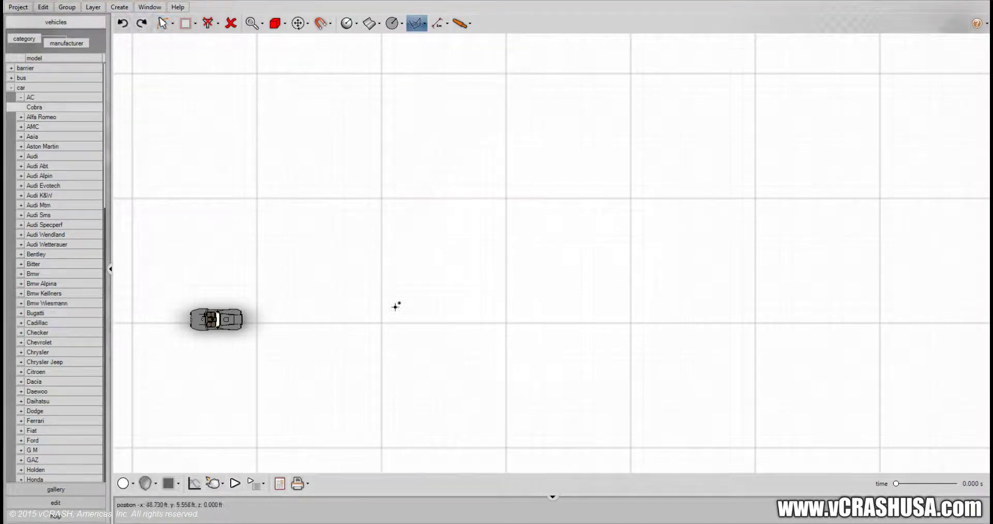
click(422, 24)
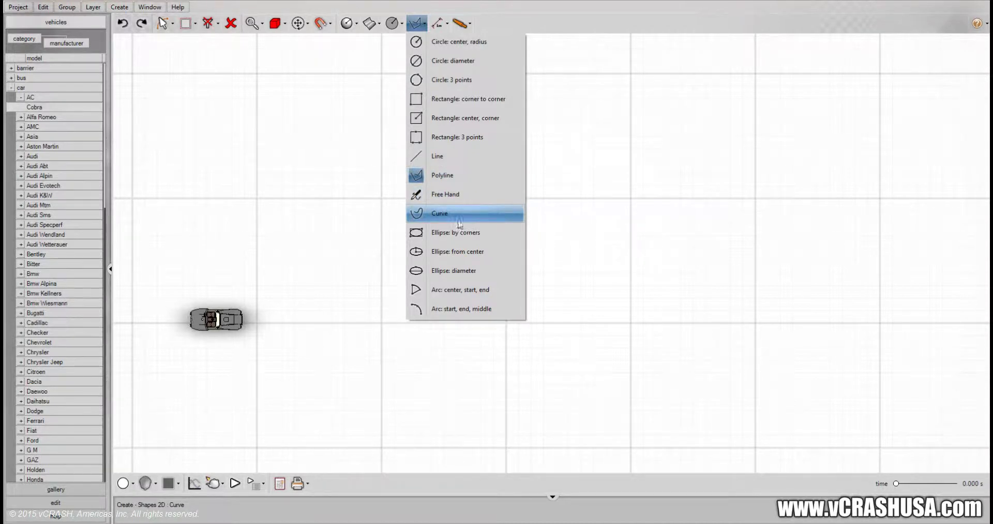
click(459, 213)
Draw a four-segment zigzag polyline starting just ahead of the Cobra, with its upper peak at about x 87 ft, y 48 ft
click(424, 23)
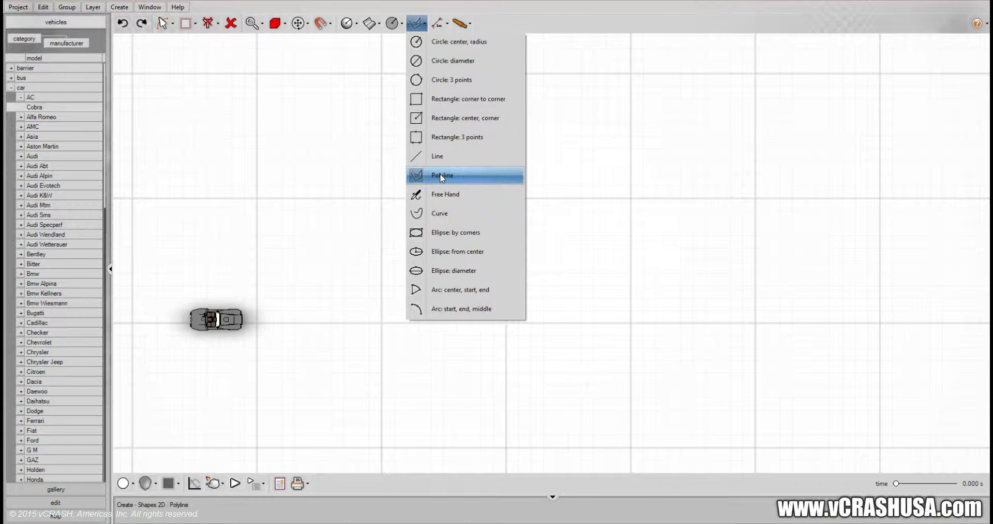
click(442, 176)
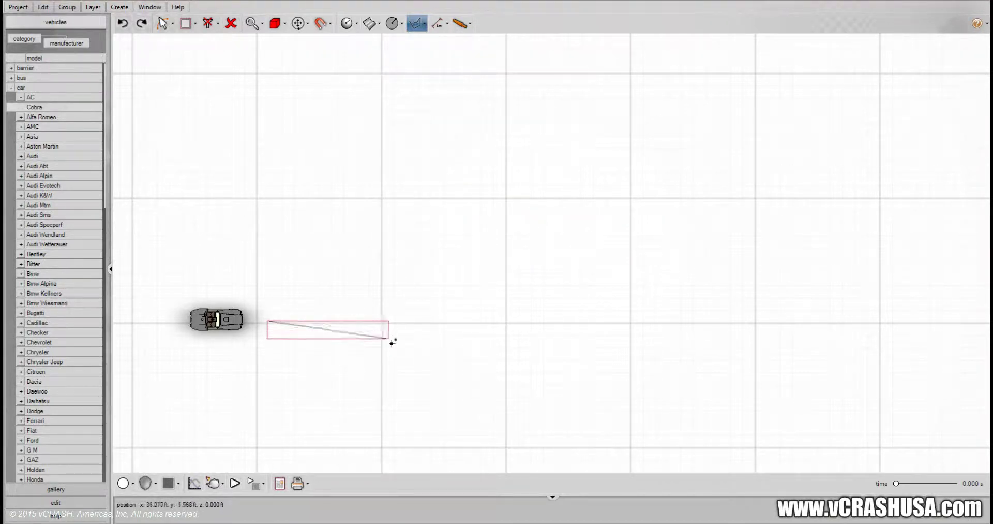
click(410, 351)
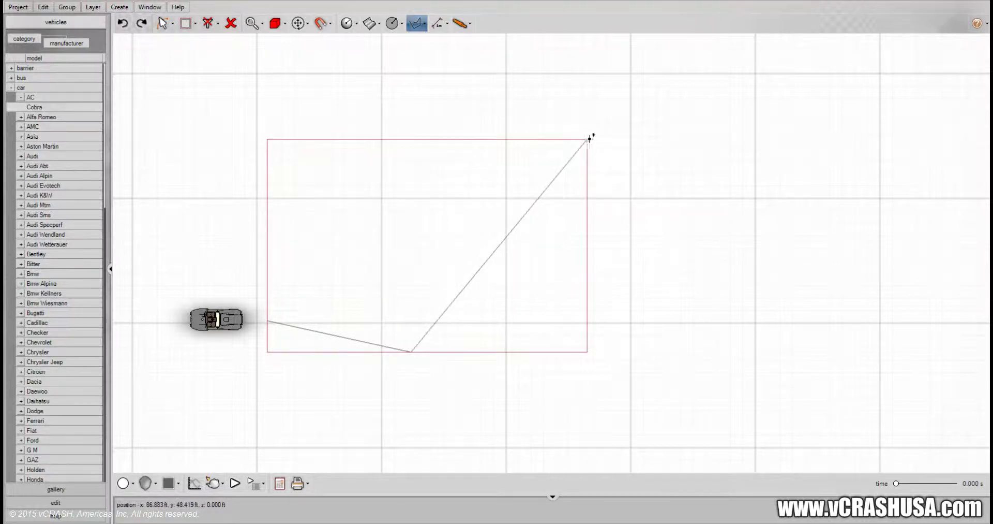
click(587, 139)
click(892, 374)
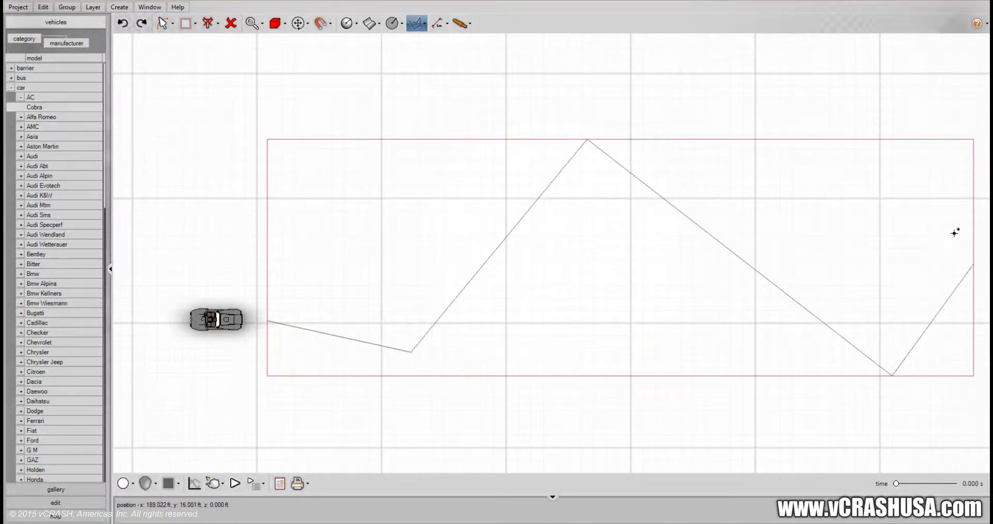
mouse_move(165, 24)
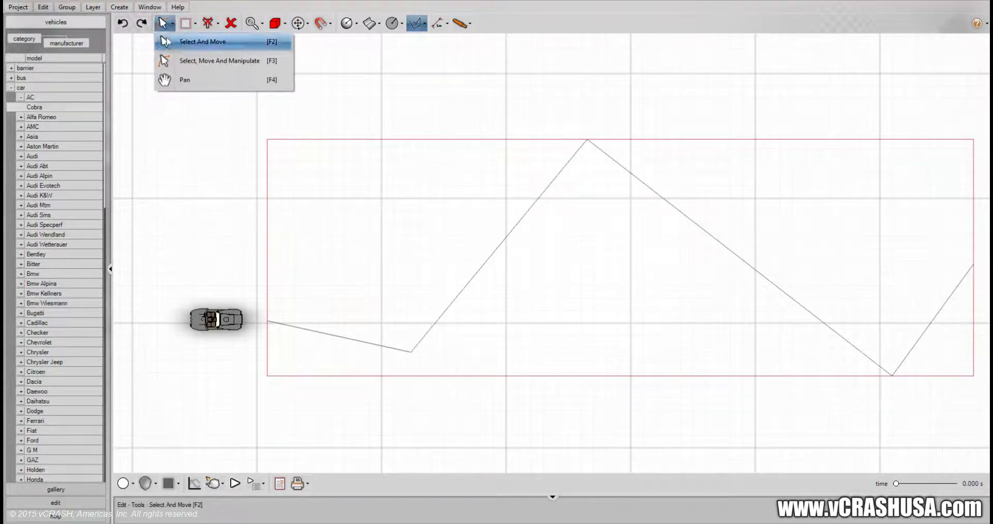
click(173, 60)
click(223, 208)
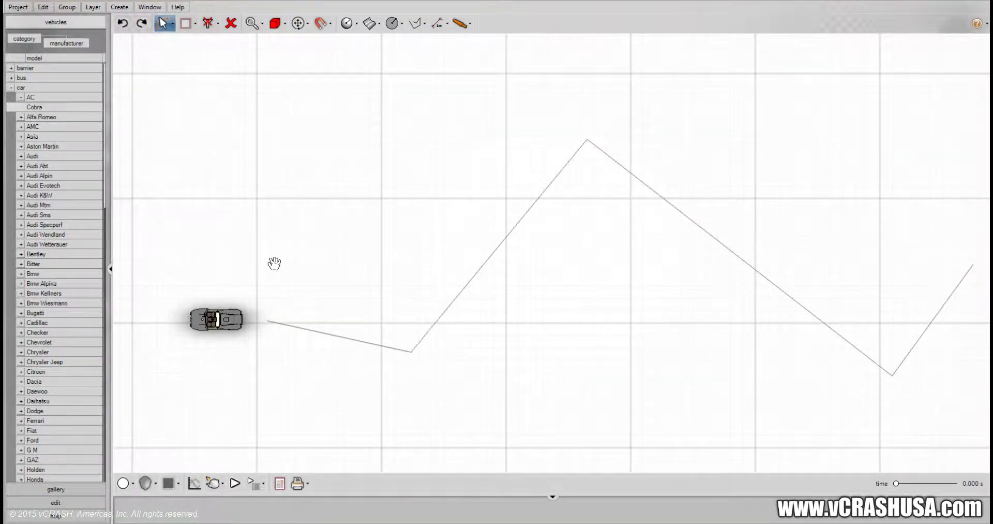
Assign the zigzag polyline as the driving path in the Cobra's sequences properties
drag(275, 263, 239, 208)
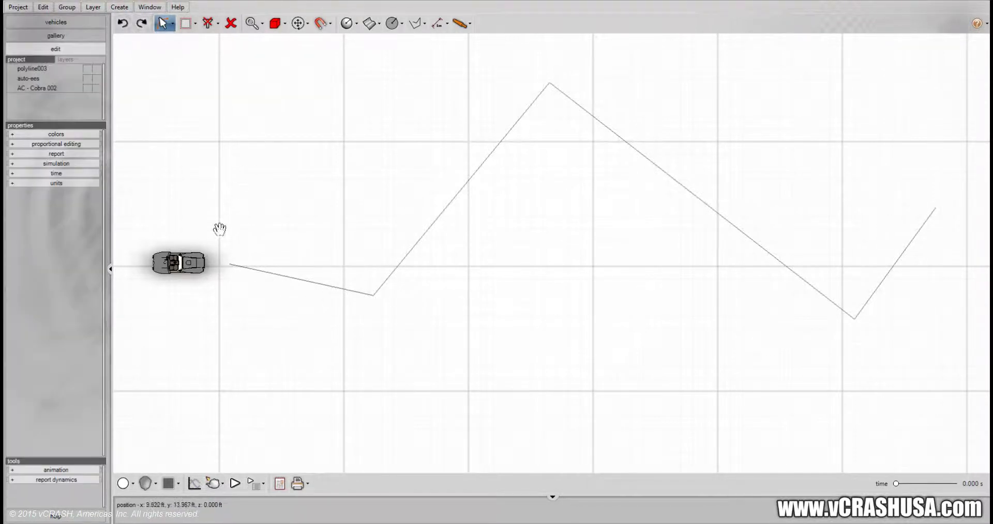
click(179, 263)
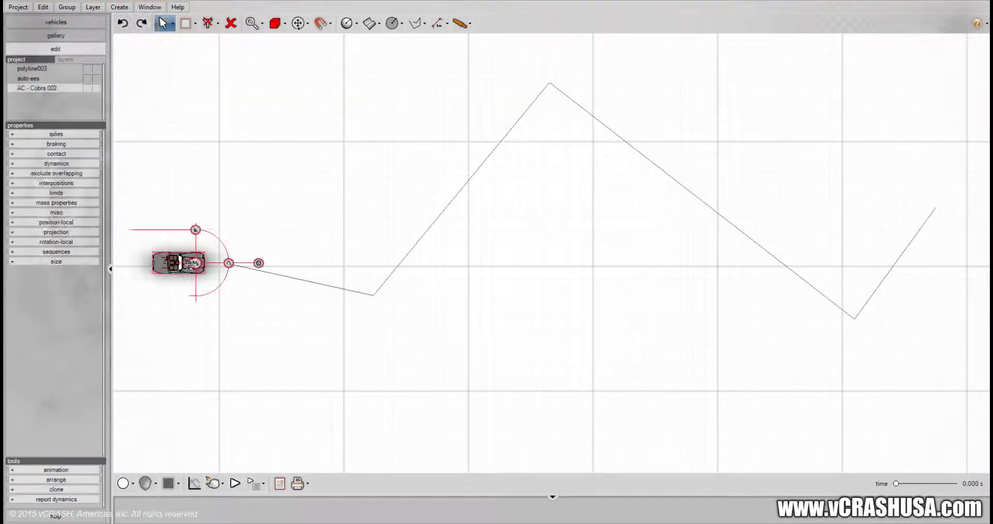
click(57, 251)
scroll(104, 268, down, 1)
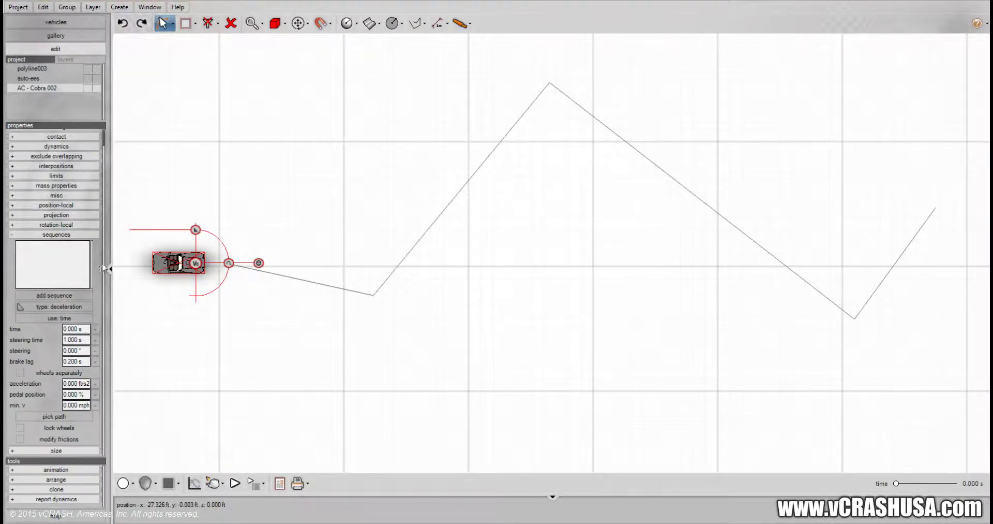
click(70, 417)
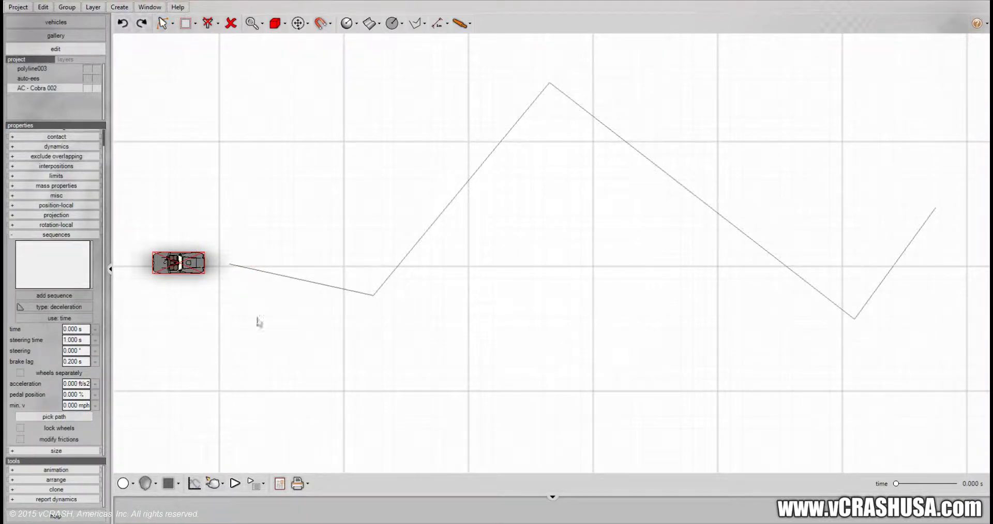
click(276, 274)
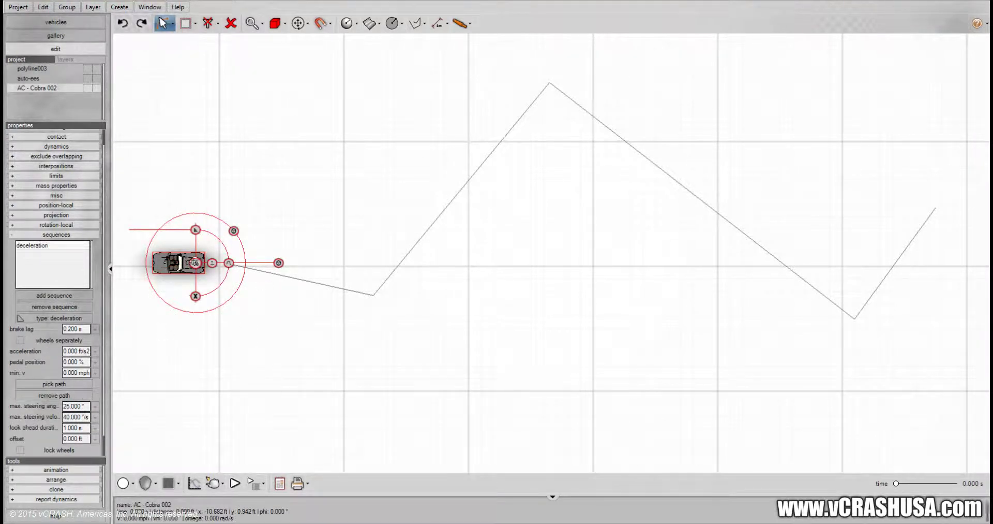
Set the Cobra's initial velocity v (t=0s) to 10 mph
click(195, 263)
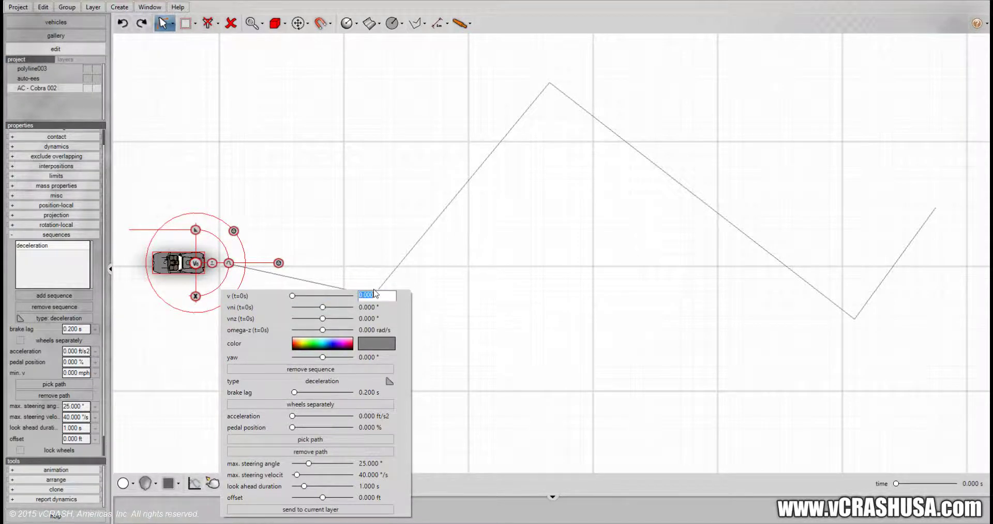
text(10)
key(Return)
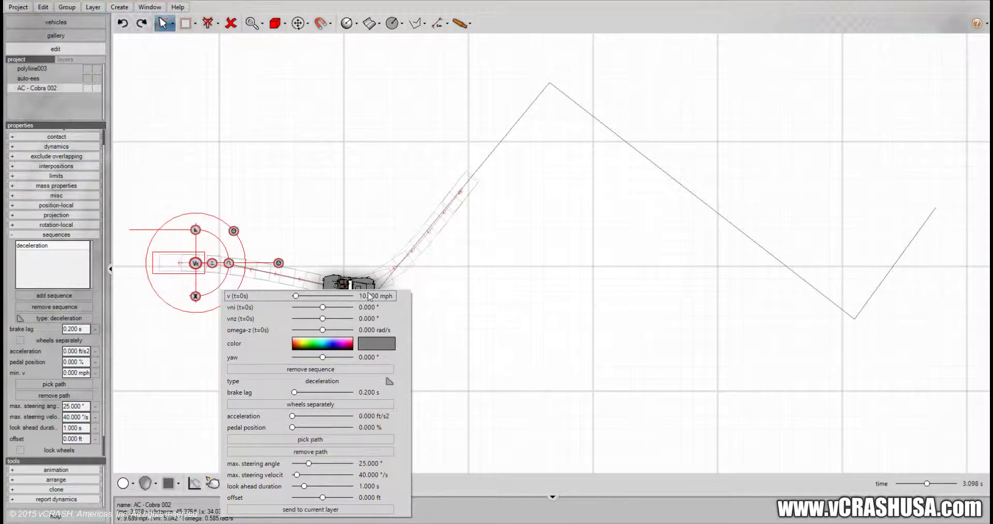
click(369, 296)
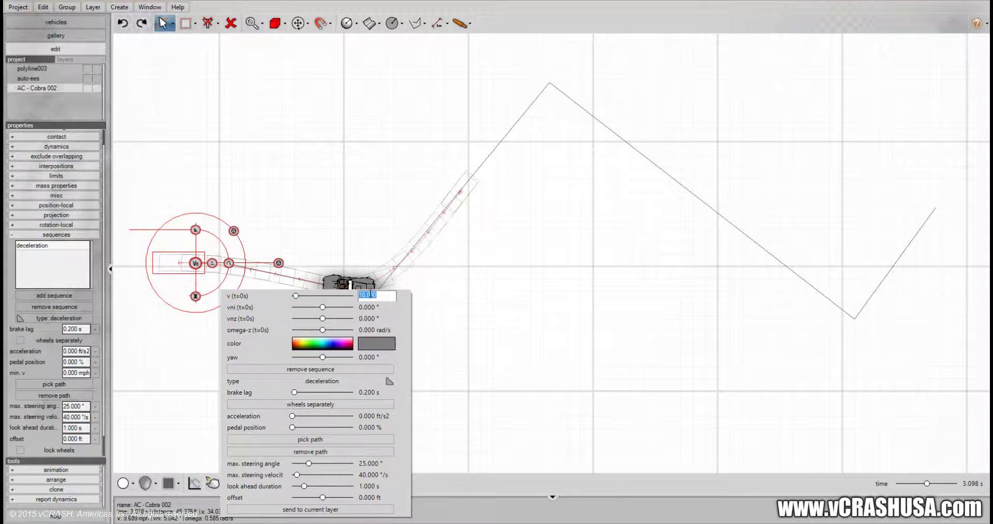
key(Return)
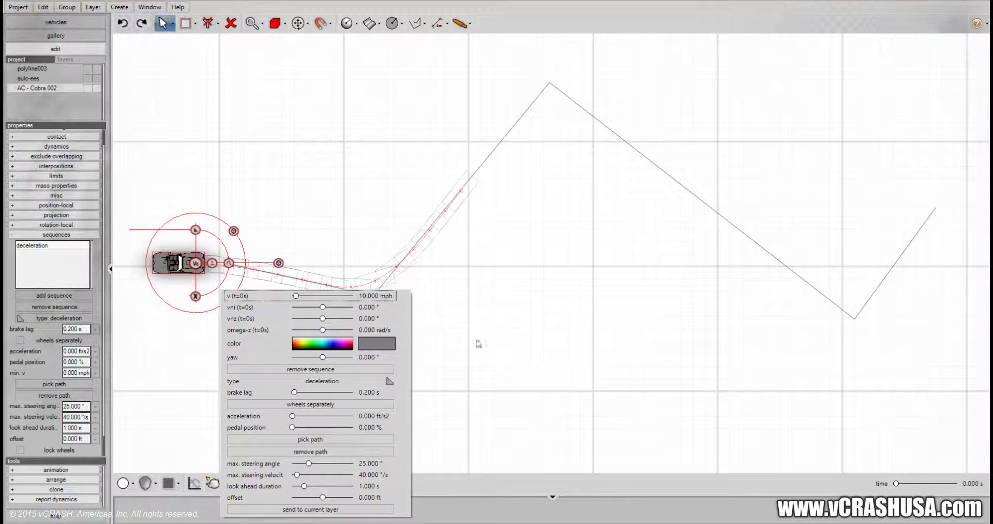
click(496, 372)
Set the project's maximum simulation time to 20 s
drag(444, 379, 414, 366)
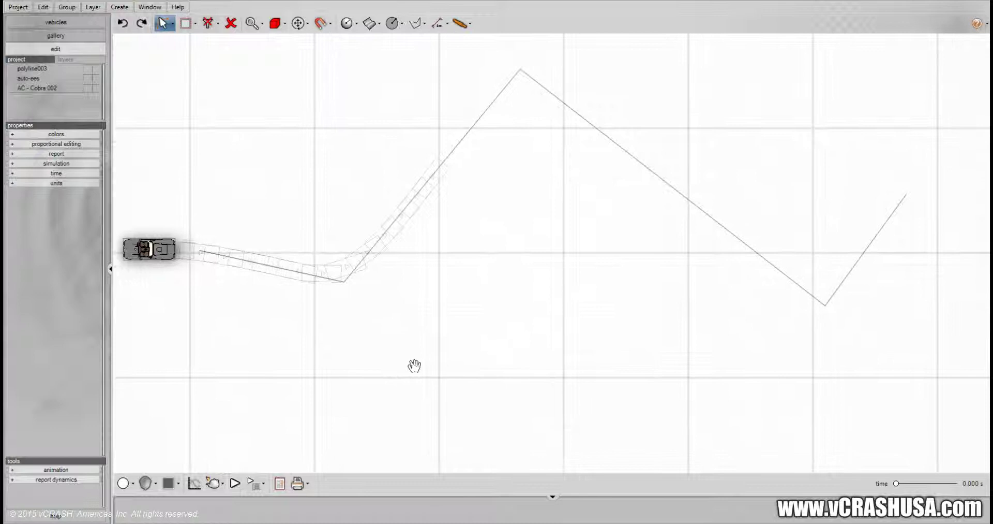
middle_drag(341, 354, 366, 426)
scroll(384, 368, up, 1)
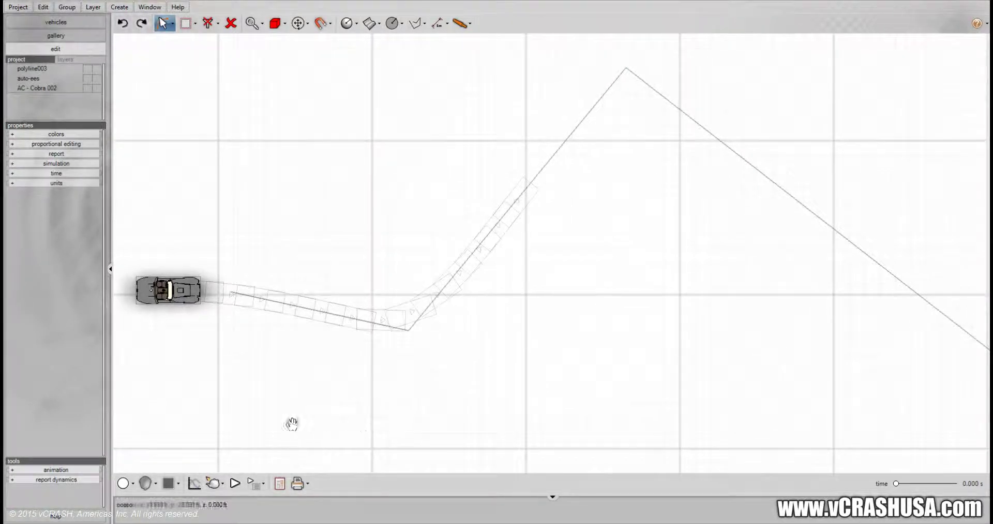
click(63, 174)
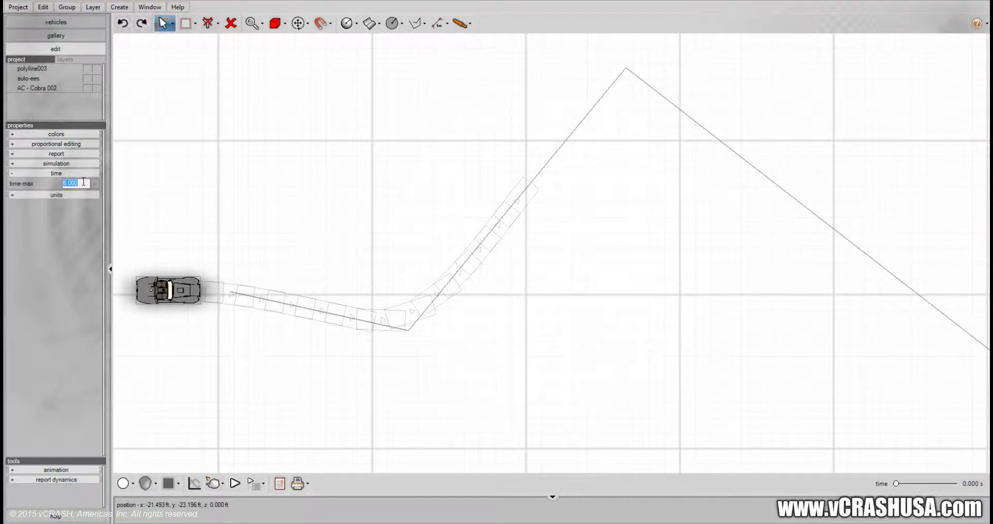
text(20)
key(Return)
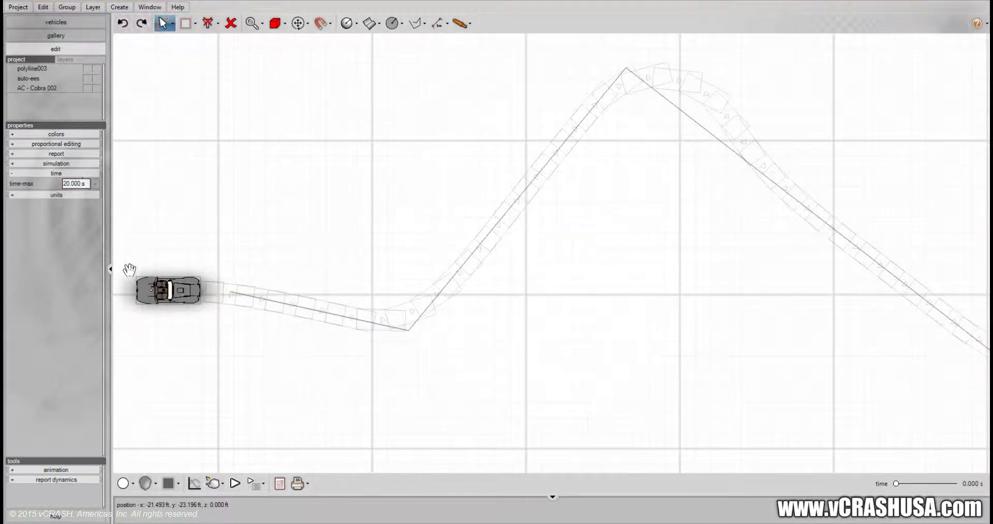
middle_drag(317, 392, 310, 369)
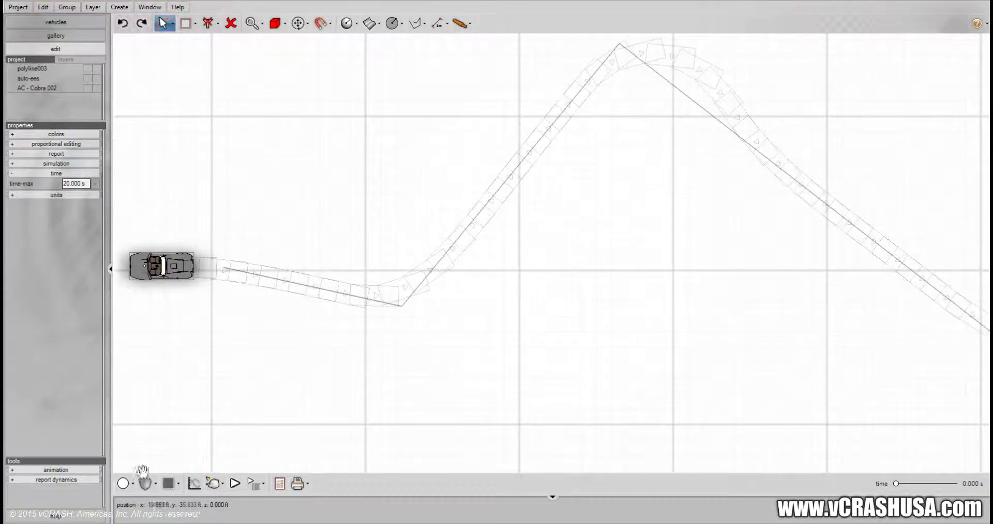
Zoom in around the Cobra and the path's first bend, and set the scene's render mode to Contours
middle_drag(396, 365, 390, 409)
scroll(397, 370, up, 3)
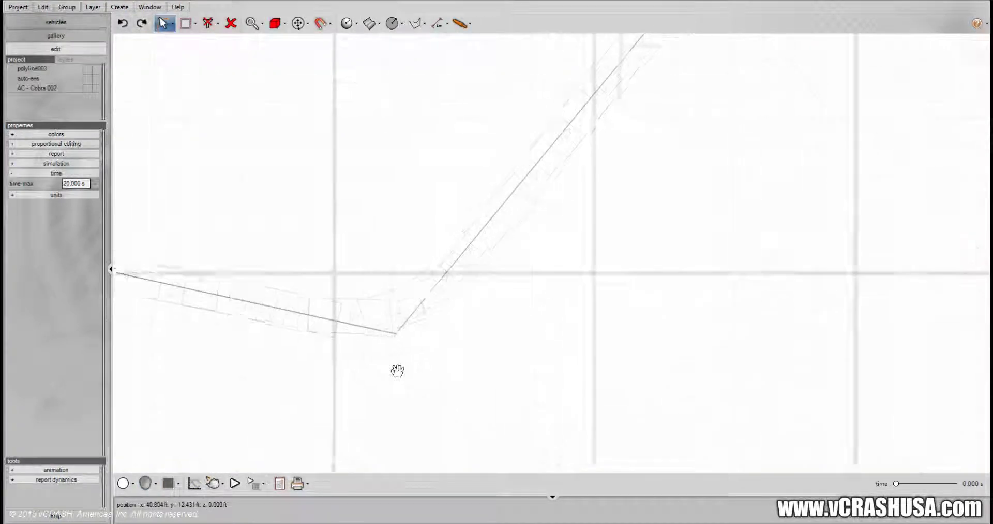
middle_drag(388, 373, 565, 311)
click(133, 483)
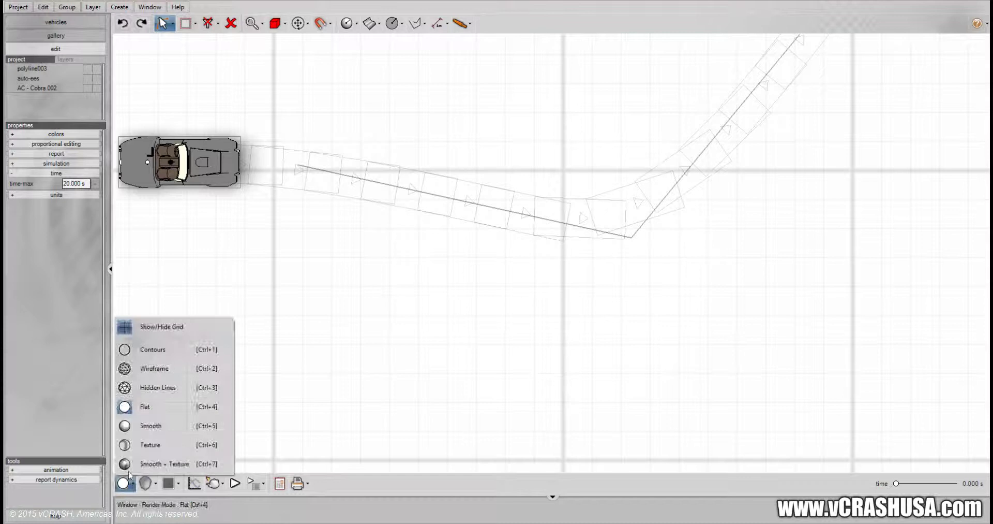
click(171, 347)
mouse_move(409, 330)
middle_down()
mouse_move(359, 405)
mouse_move(404, 412)
middle_up()
Play the simulation and examine how the Cobra's wheels steer as it follows the zigzag polyline through each bend
click(298, 482)
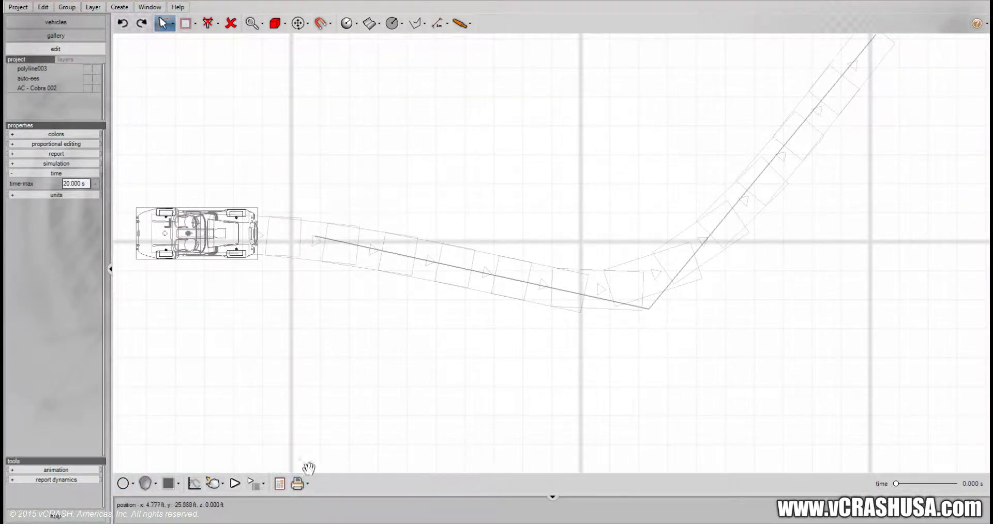
click(235, 483)
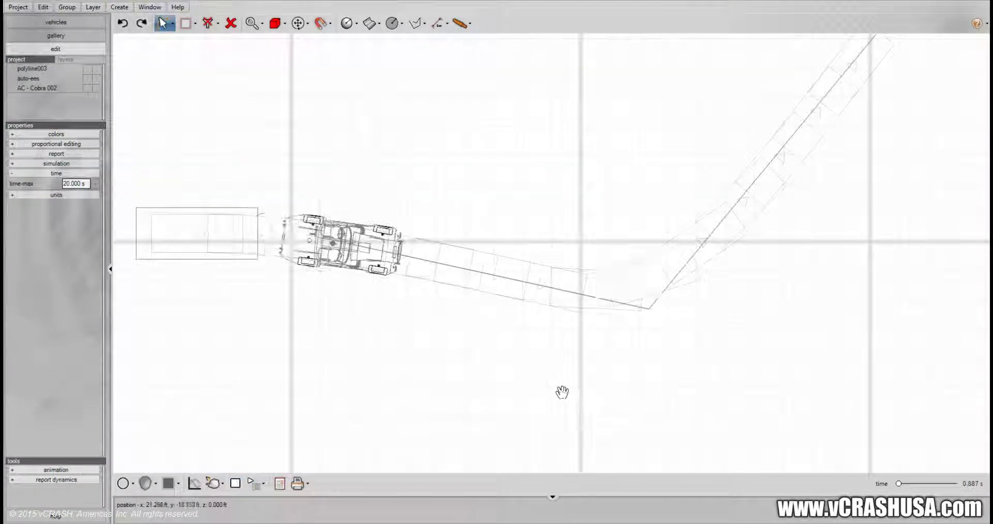
drag(644, 359, 516, 390)
scroll(519, 392, up, 4)
drag(657, 347, 650, 384)
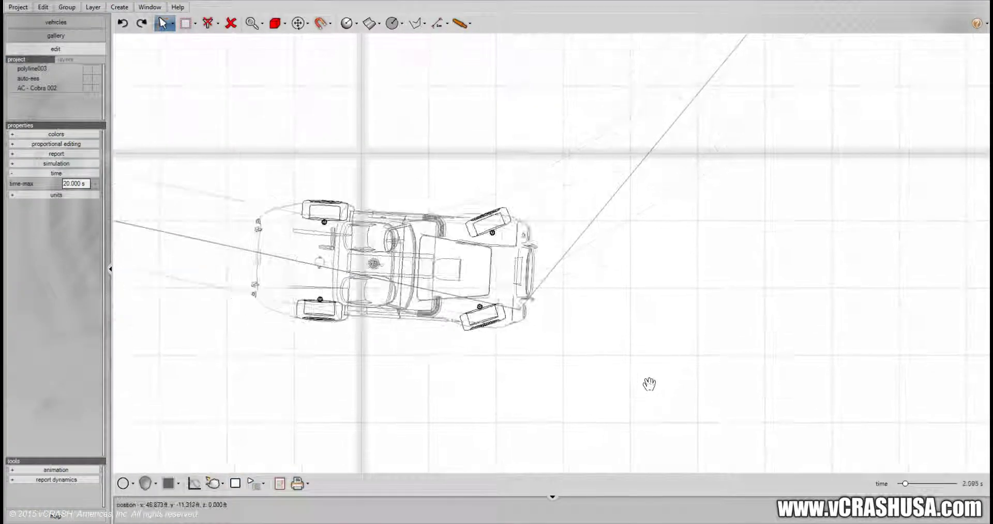
scroll(375, 411, down, 3)
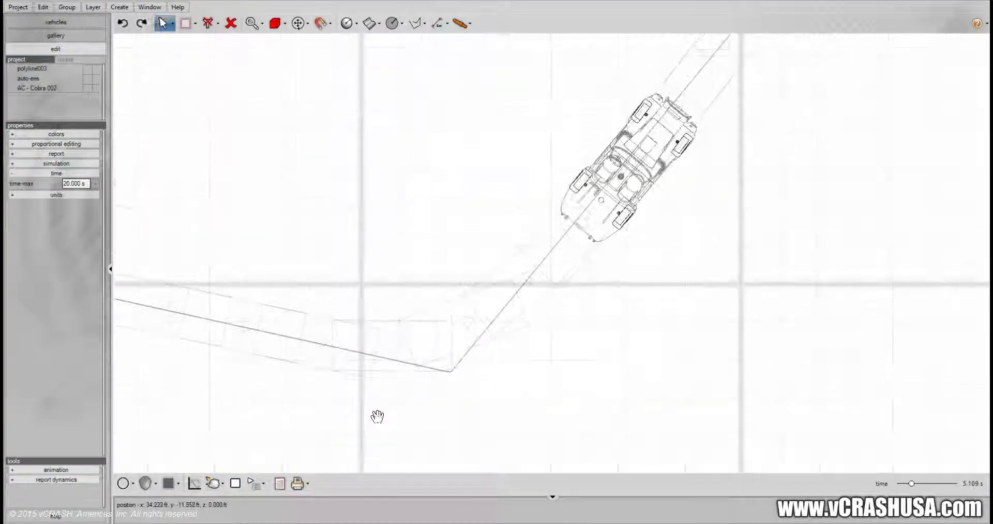
scroll(378, 417, down, 4)
scroll(379, 418, down, 1)
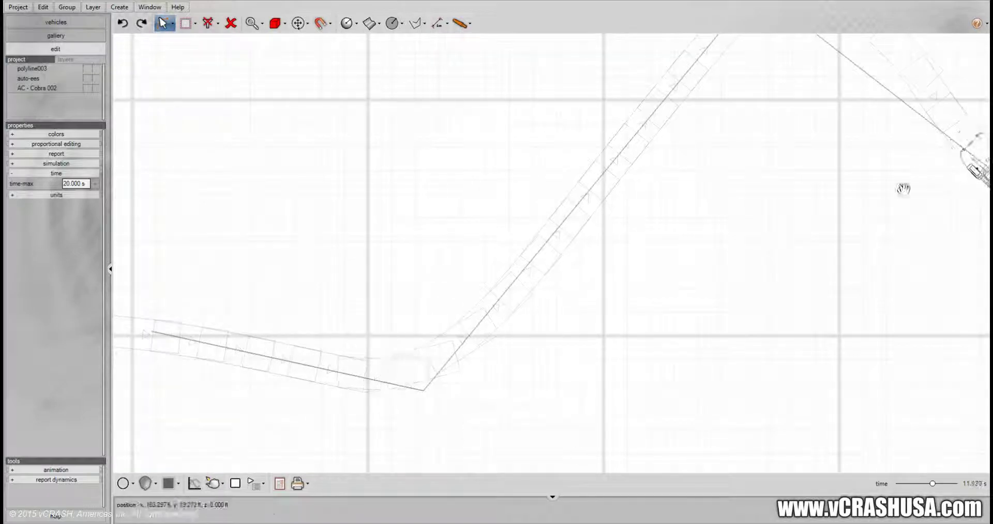
drag(746, 144, 488, 371)
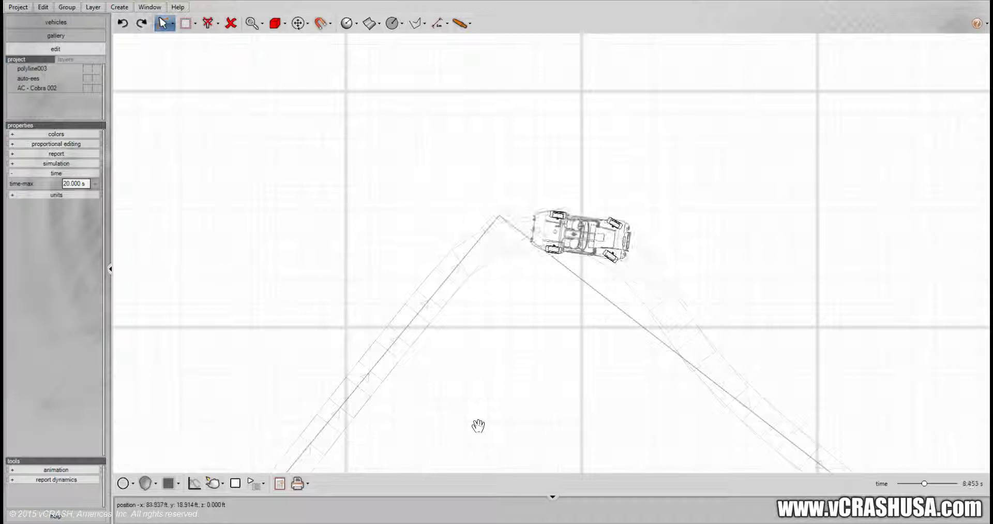
drag(559, 422, 477, 251)
scroll(476, 252, down, 2)
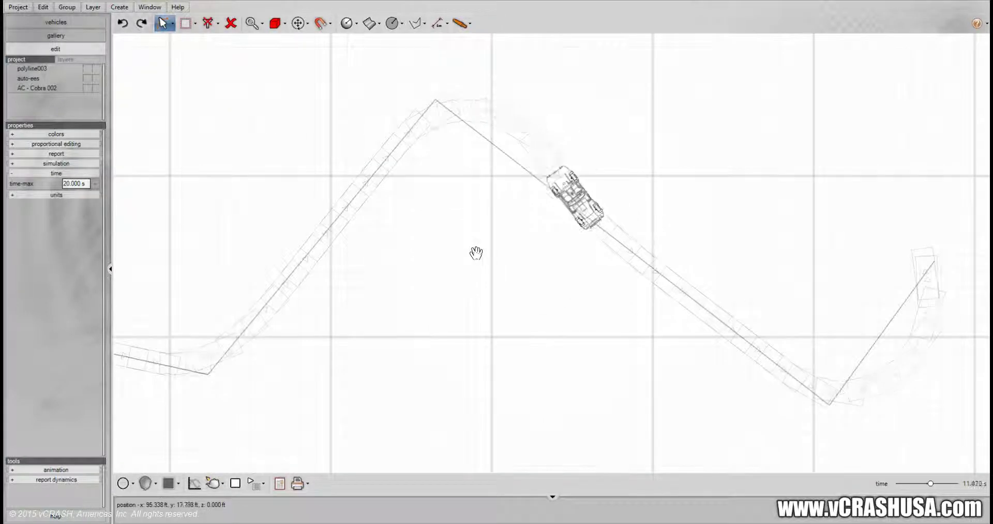
drag(386, 395, 434, 414)
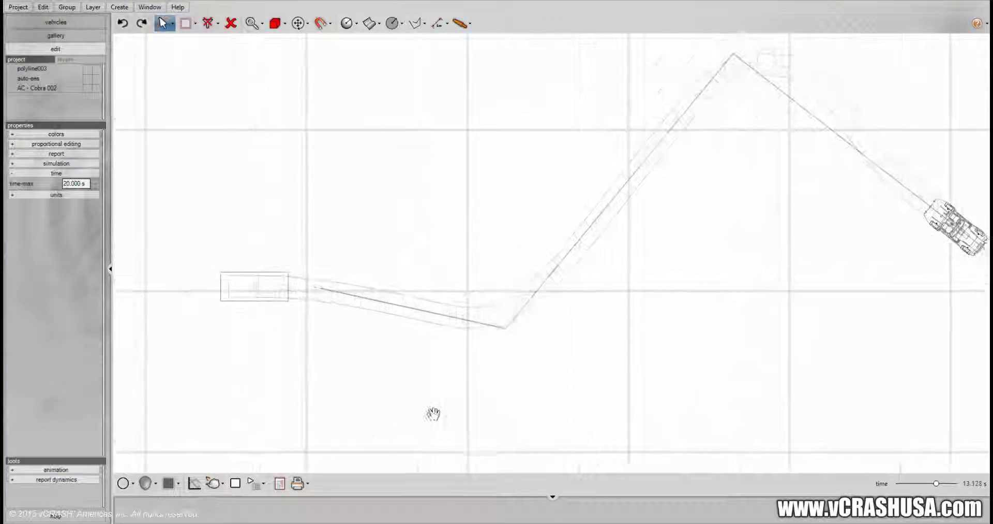
scroll(440, 382, up, 2)
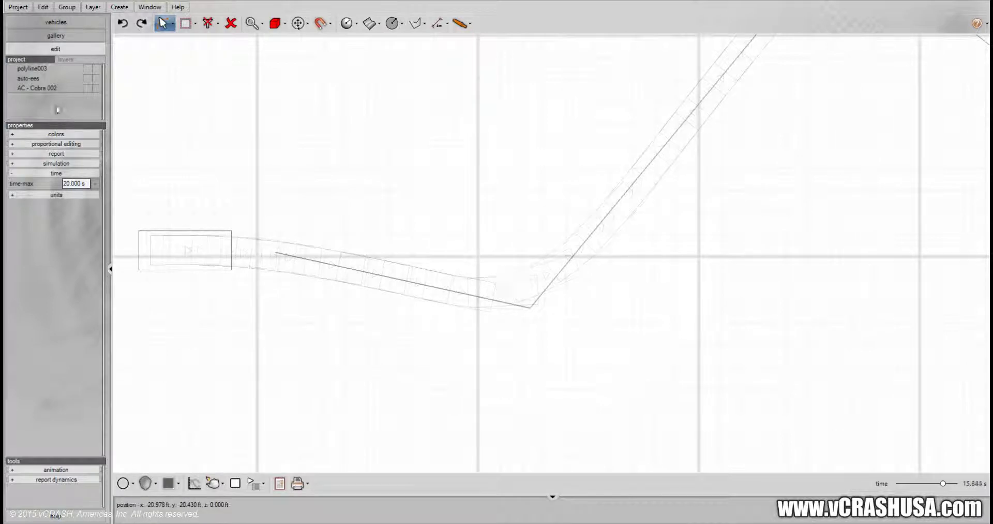
Reduce the look ahead duration in the Cobra's deceleration sequence to 0 s
click(156, 242)
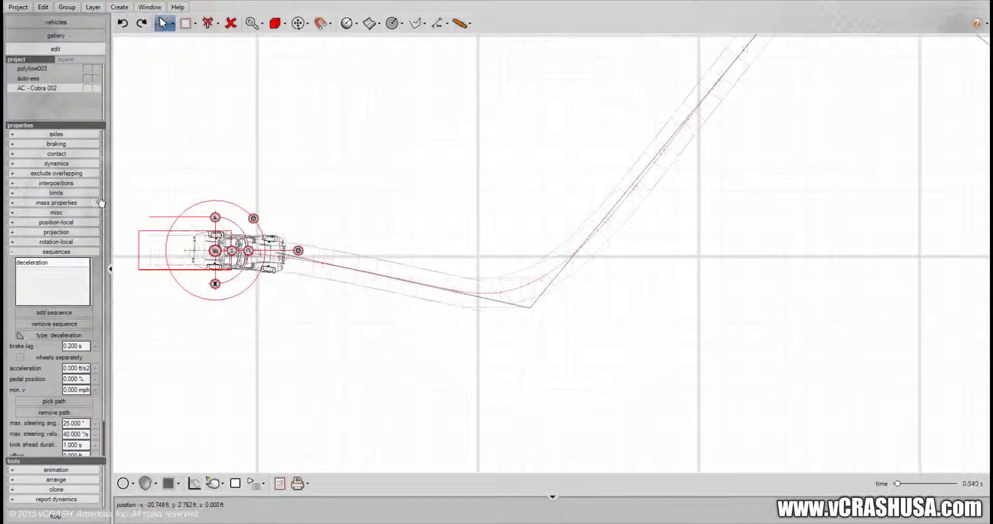
scroll(103, 199, down, 3)
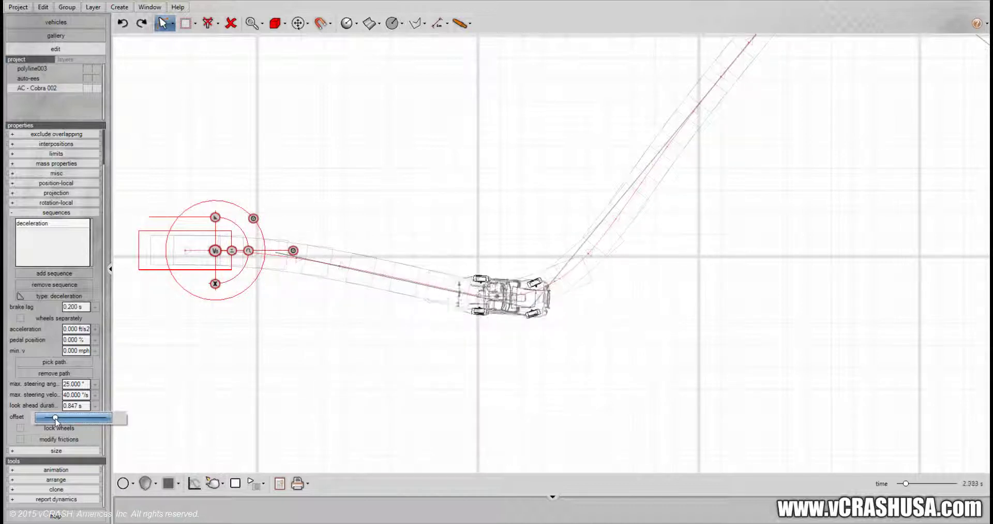
drag(55, 420, 45, 427)
click(290, 432)
scroll(290, 432, down, 2)
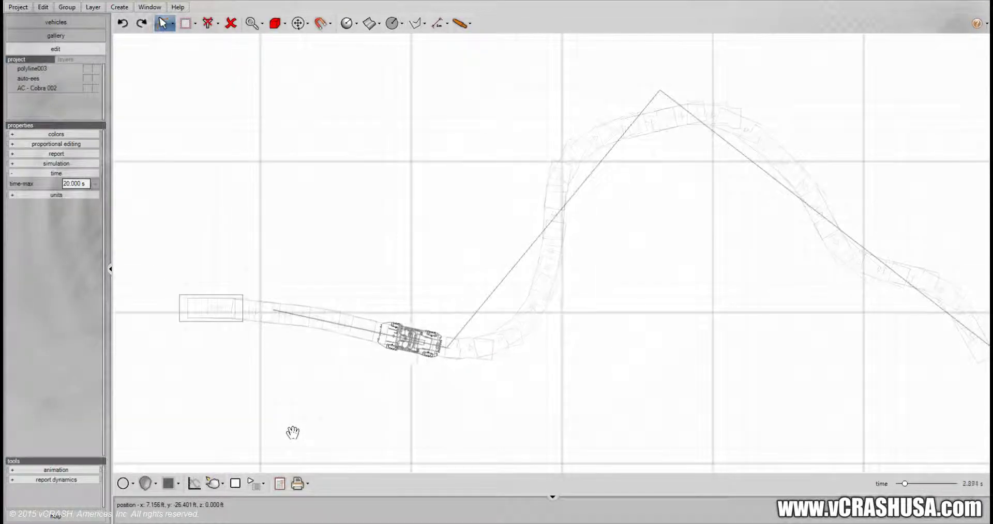
Increase the look ahead duration in the Cobra's deceleration sequence to 2.331 s
click(181, 301)
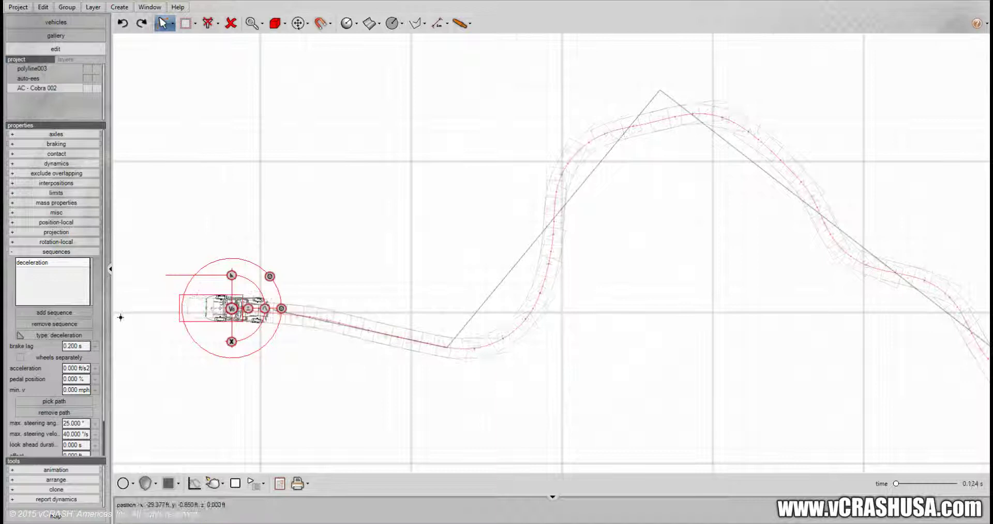
scroll(101, 368, down, 1)
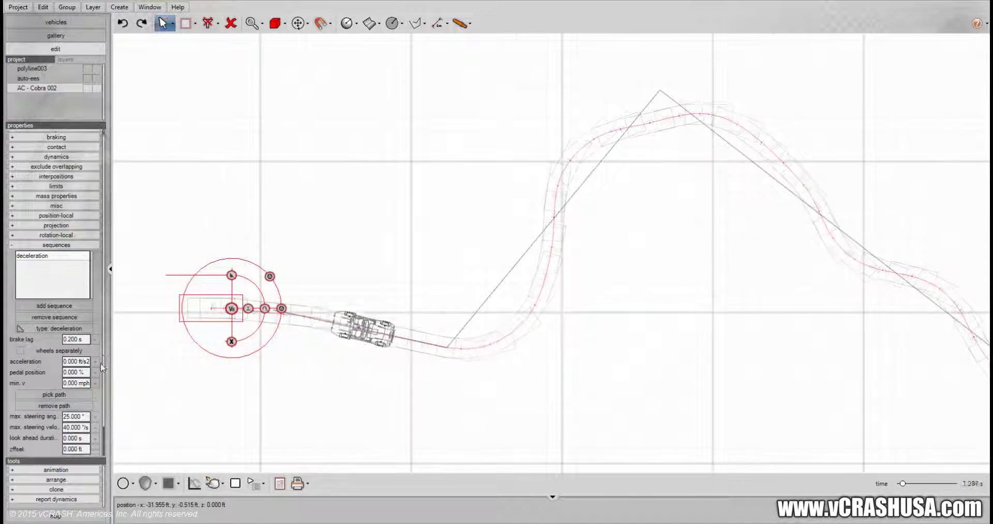
scroll(102, 367, down, 3)
click(95, 417)
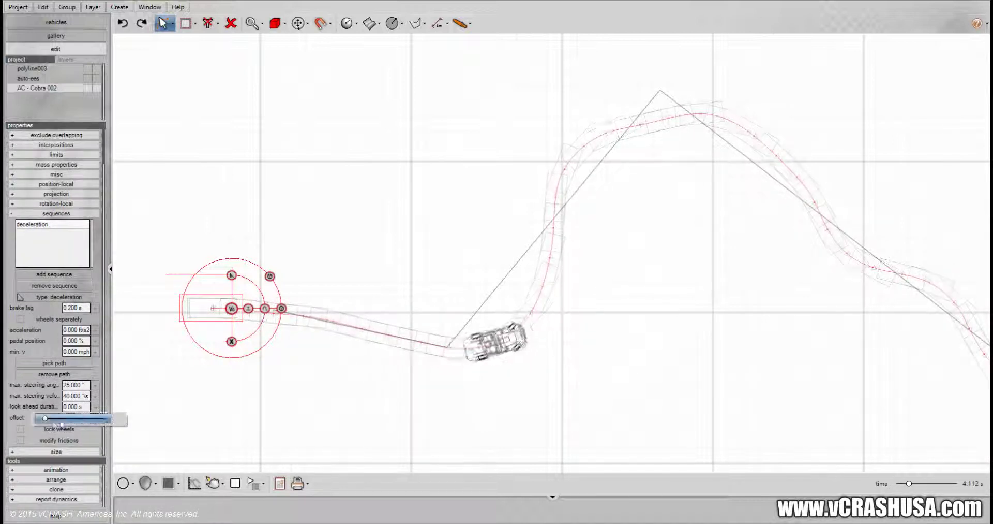
drag(46, 418, 74, 422)
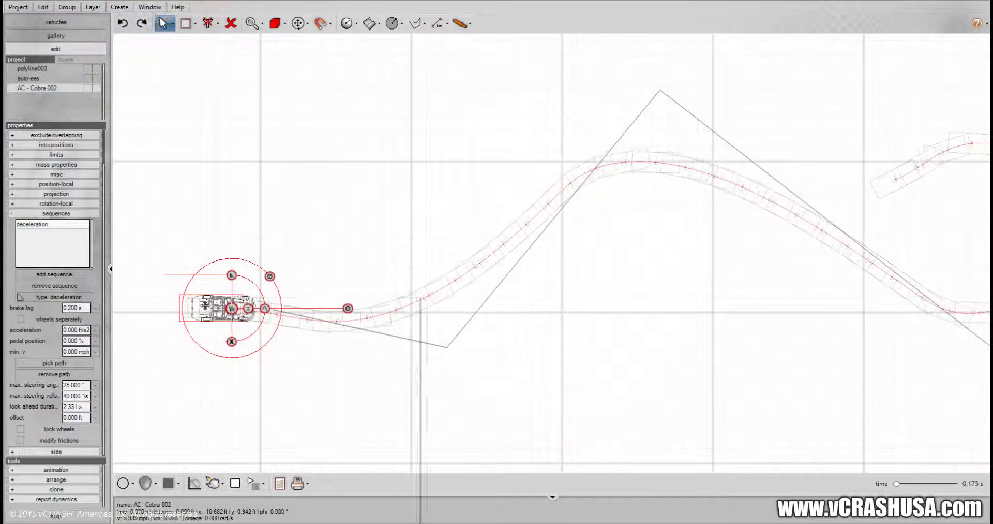
Set the Cobra's initial velocity v (t=0s) to 20 mph
right_click(205, 305)
text(20)
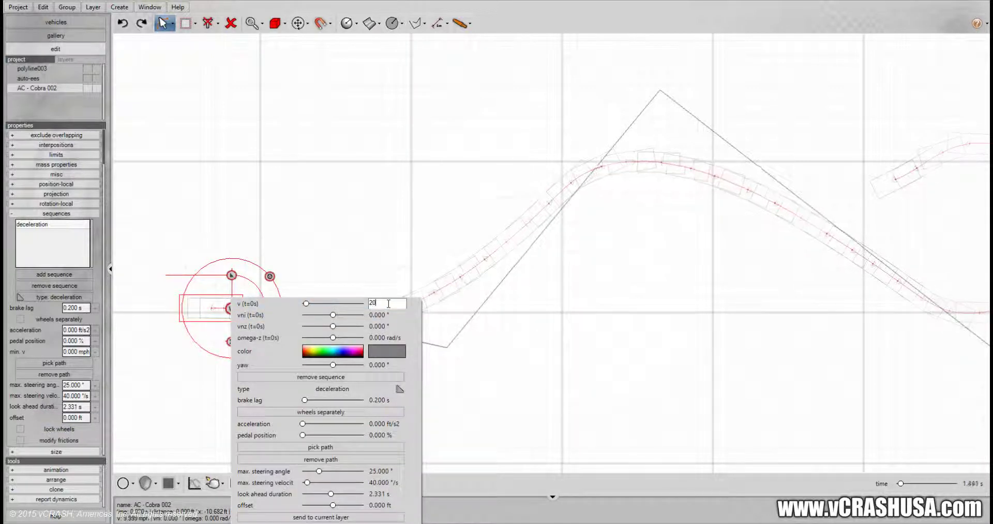
key(Return)
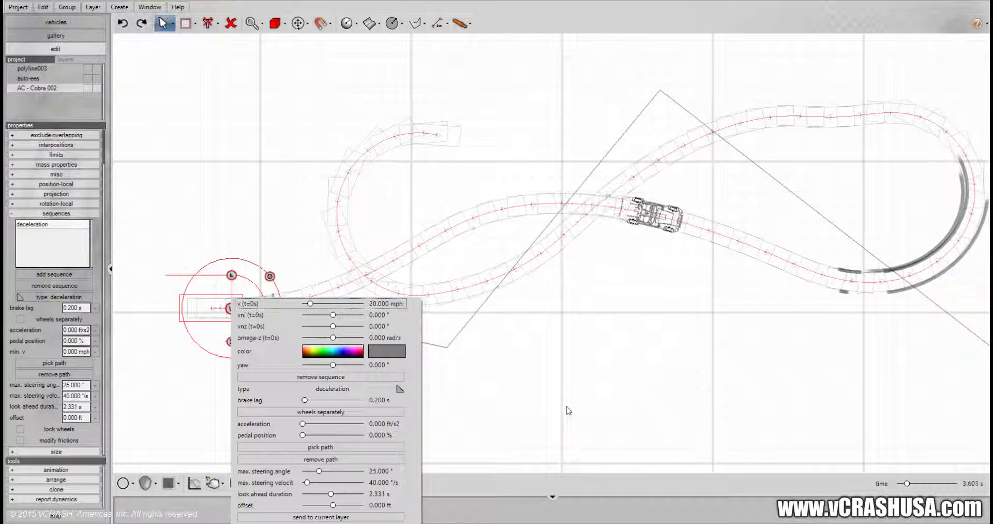
click(567, 407)
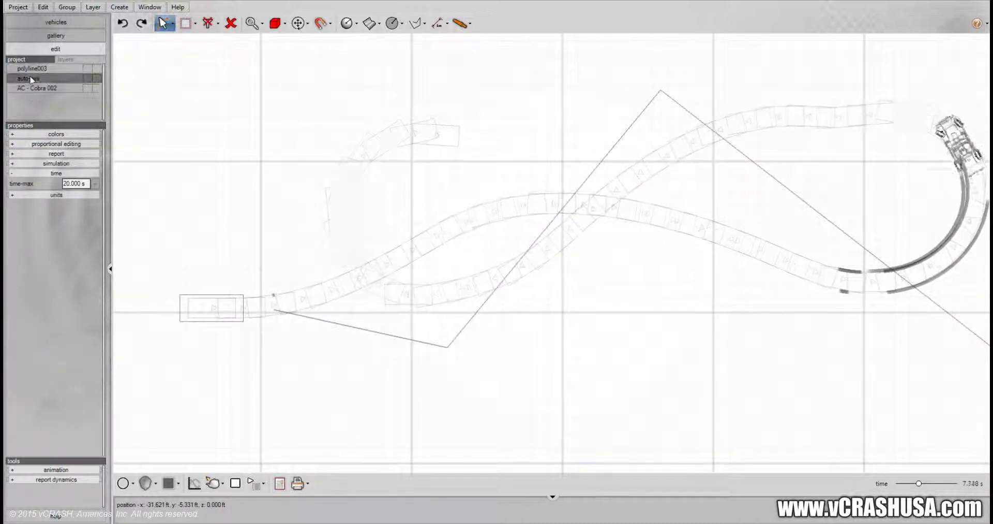
Set the Cobra's initial velocity v (t=0s) back to 10 mph
click(43, 88)
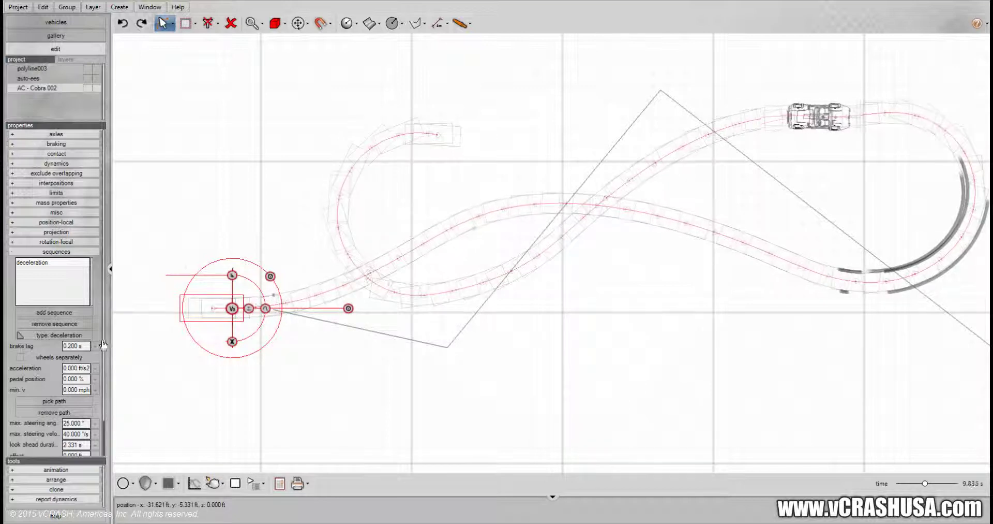
scroll(104, 352, down, 2)
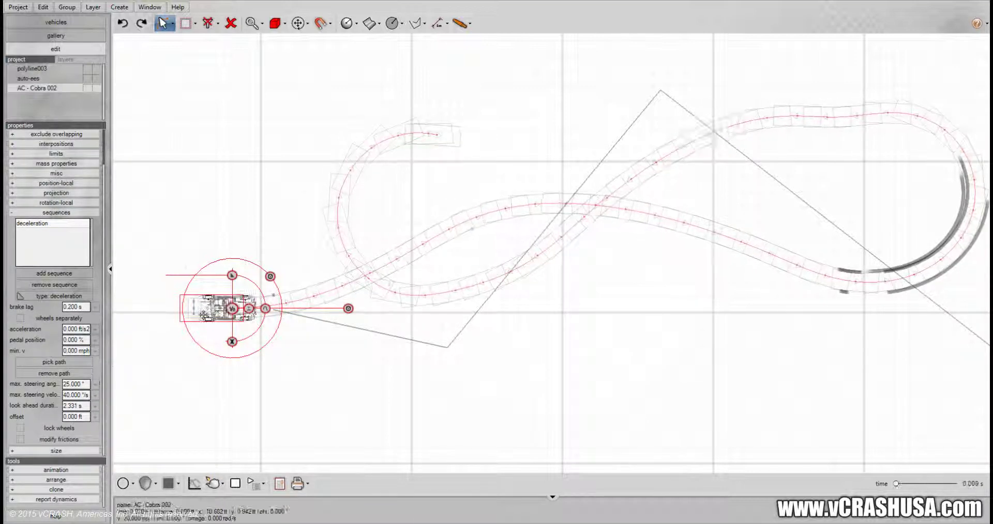
right_click(232, 300)
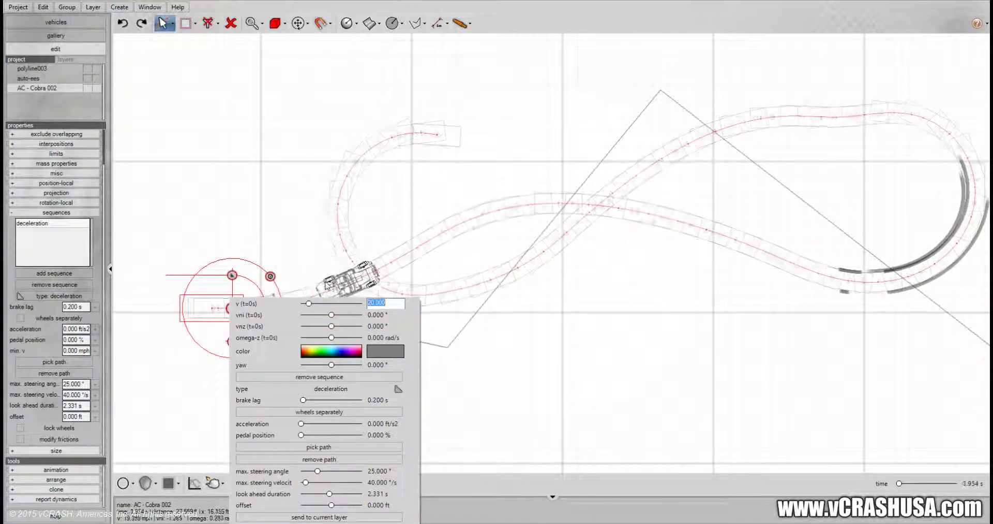
text(10)
key(Return)
click(603, 392)
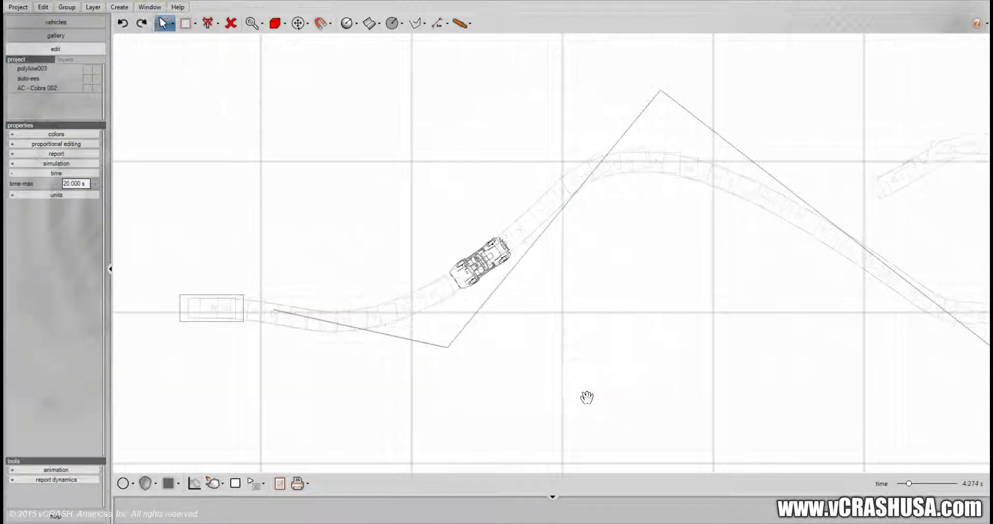
Insert a Chevrolet Bel Air '57 from the vehicle library onto the Cobra's path at about x 57 ft, y 10 ft
middle_drag(587, 397, 473, 393)
scroll(490, 392, down, 3)
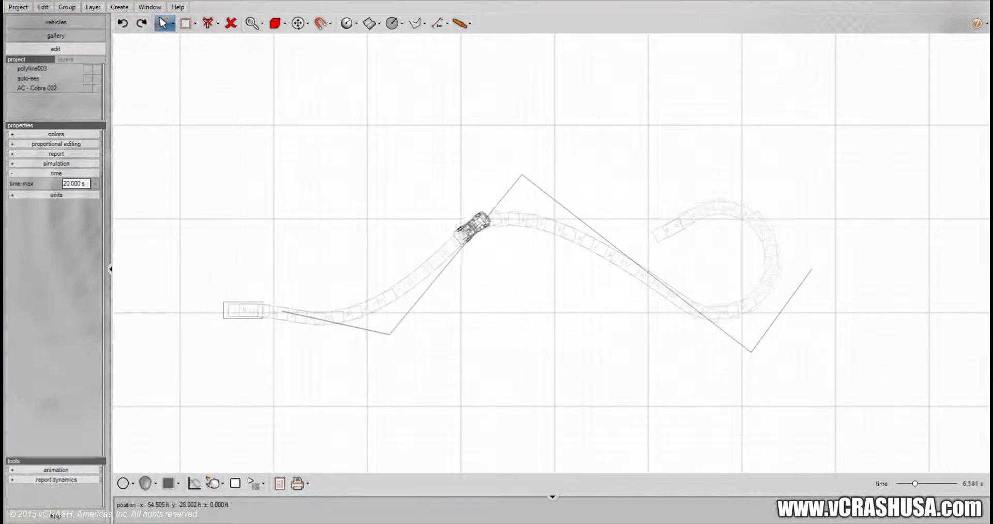
click(54, 26)
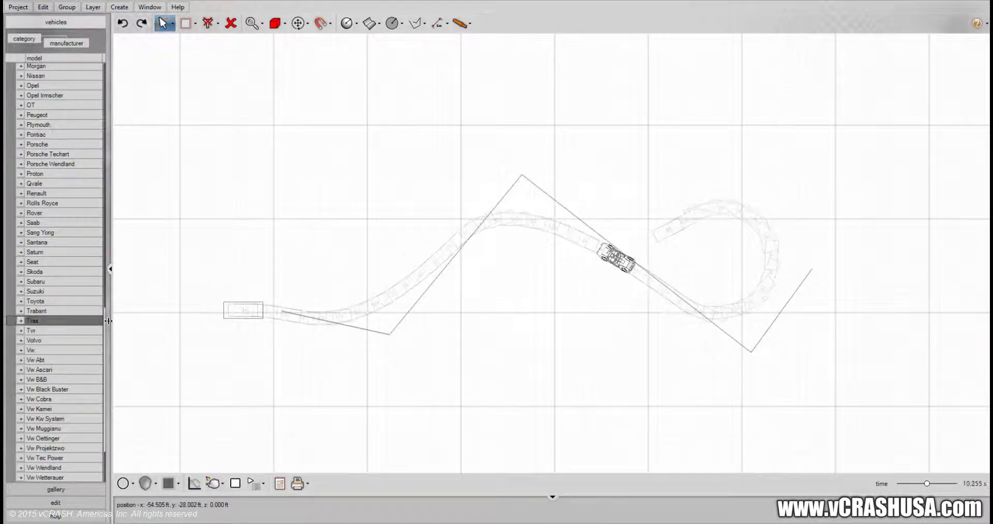
drag(104, 319, 126, 76)
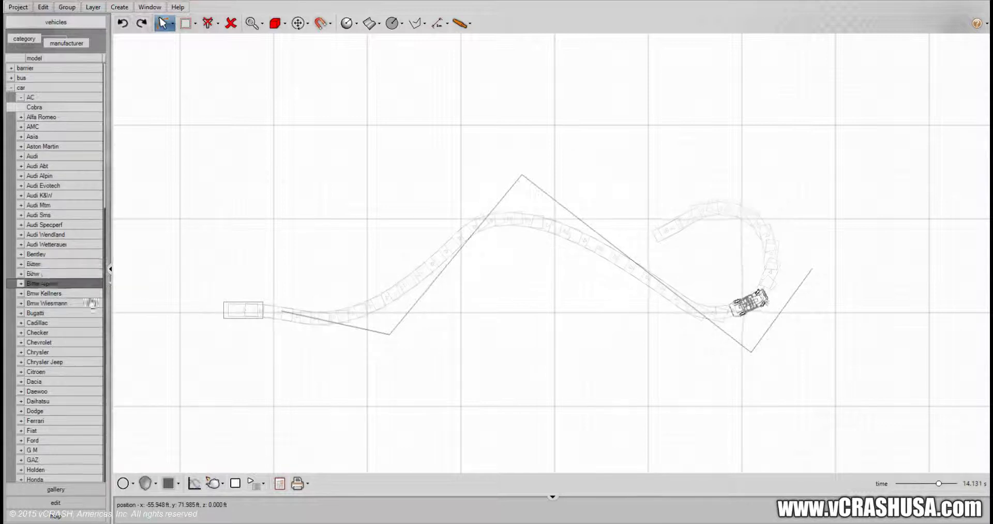
click(21, 343)
scroll(45, 362, down, 2)
drag(88, 353, 111, 351)
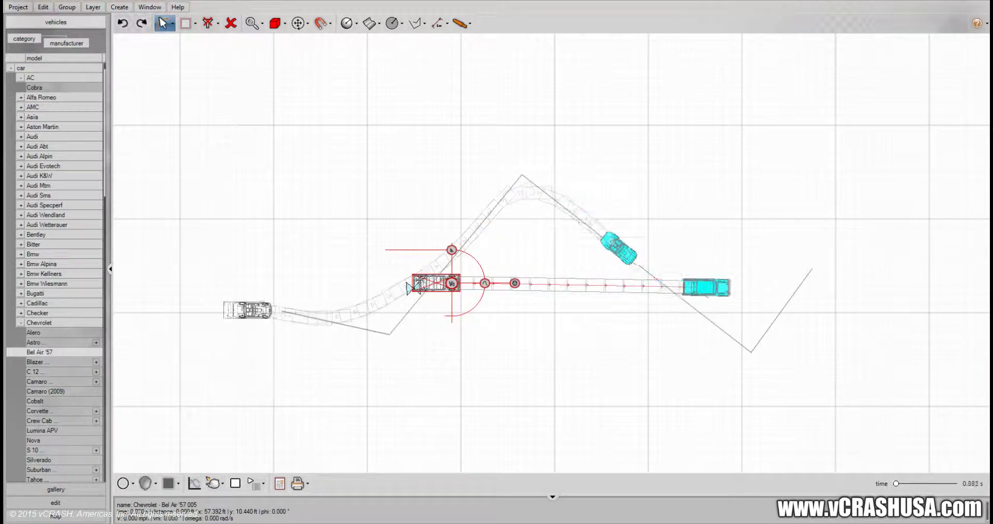
Rotate the Bel Air clockwise so it lies across the Cobra's path, and shift it slightly toward the polyline's upper peak
drag(416, 267, 432, 247)
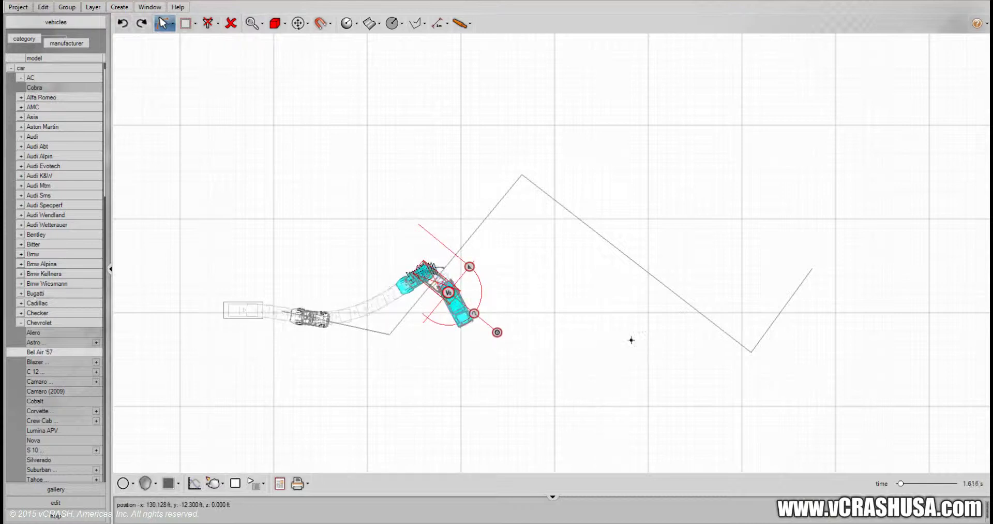
drag(435, 281, 433, 267)
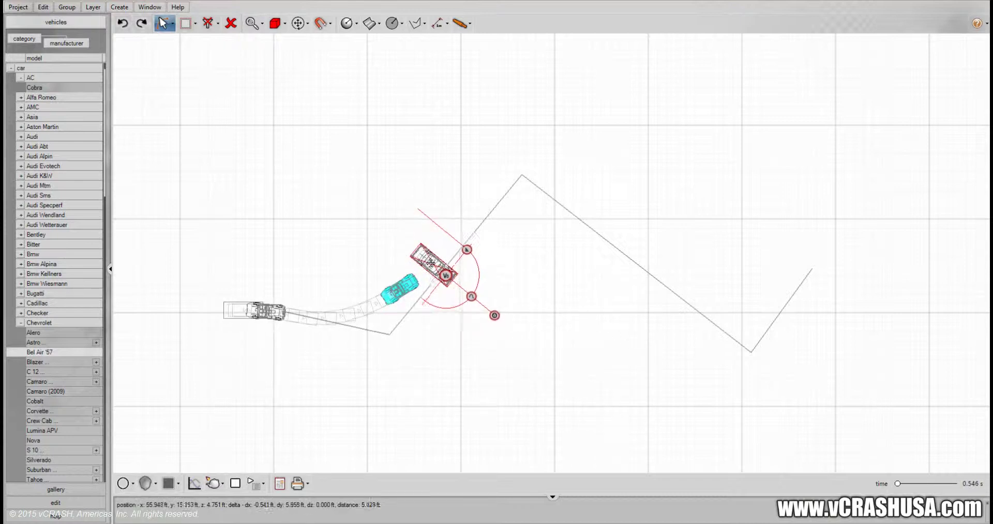
Zoom in on the collision area and set the scene's render mode to Smooth + Texture
scroll(444, 360, up, 5)
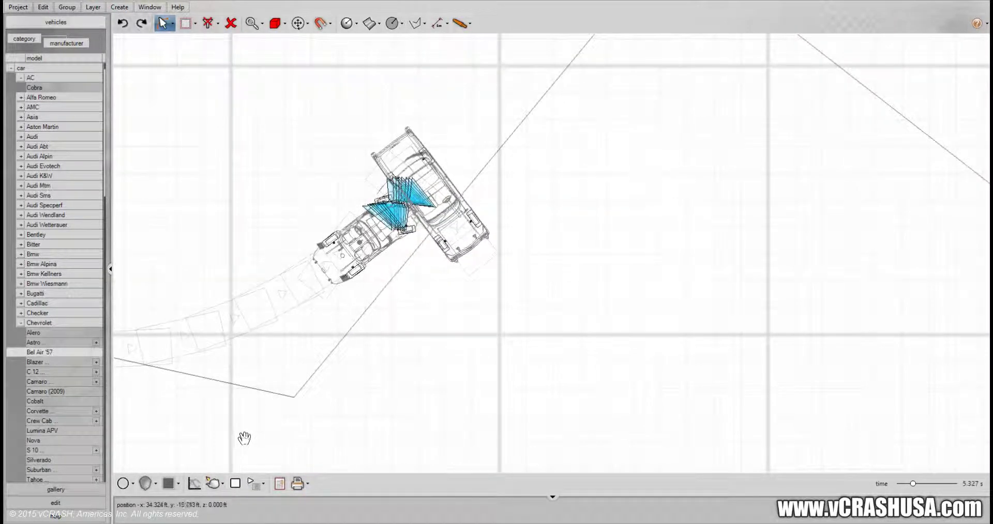
mouse_move(123, 483)
click(137, 464)
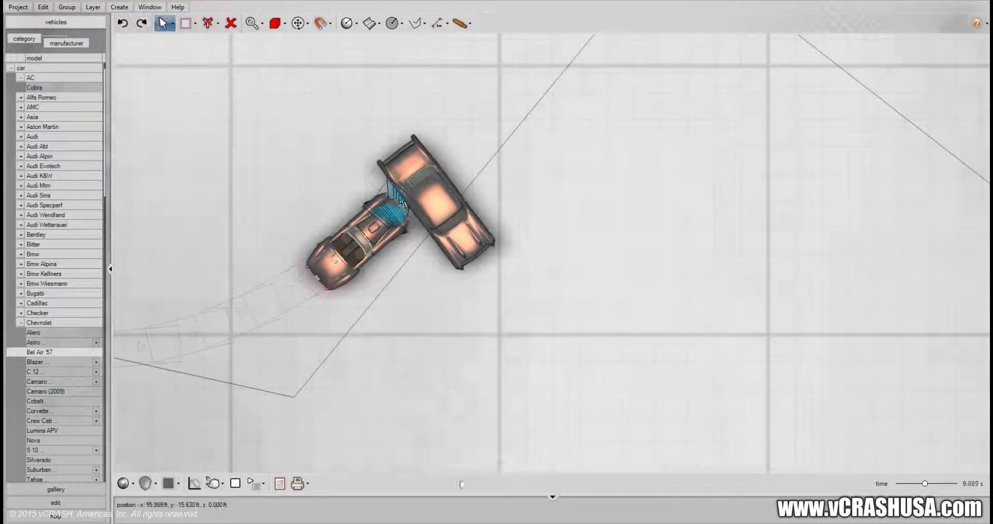
Replay the simulation and examine the impact between the Cobra and the Bel Air
click(234, 483)
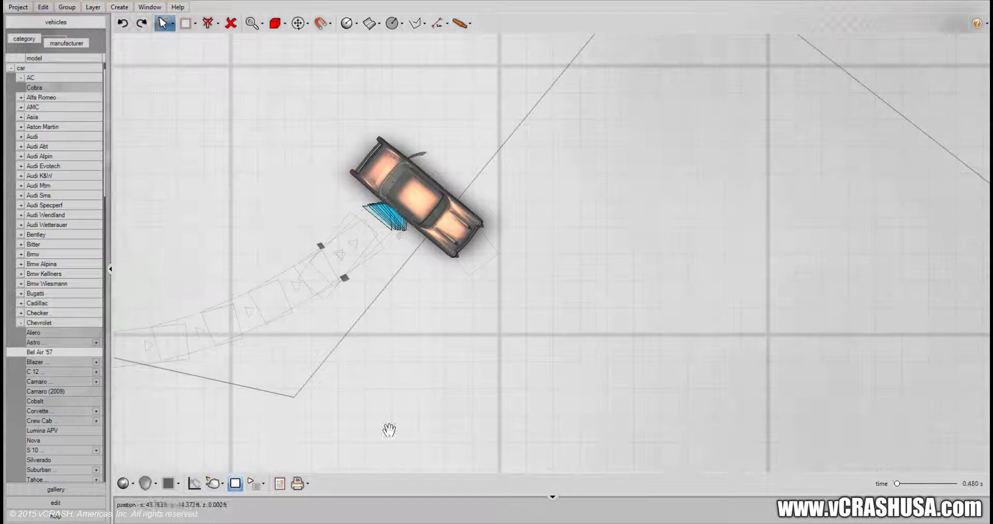
drag(469, 418, 597, 358)
scroll(597, 360, down, 1)
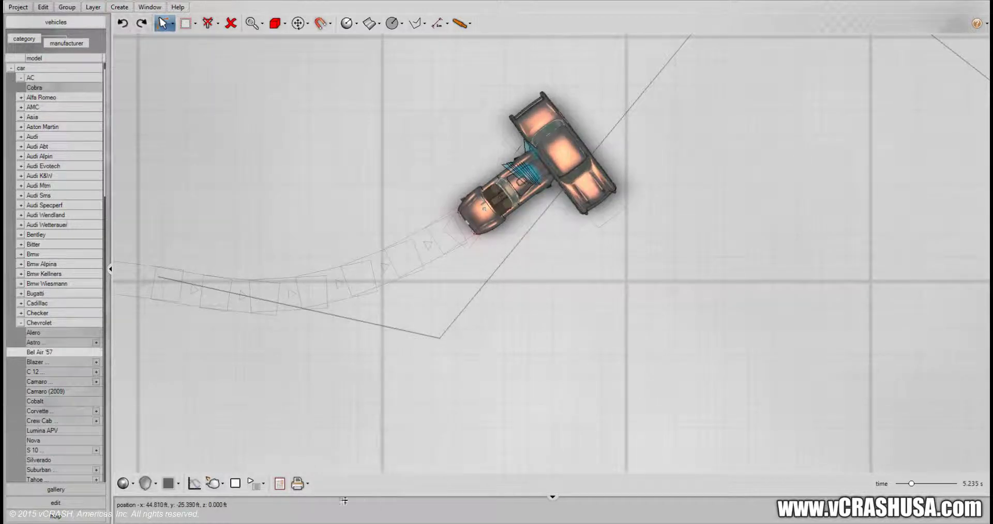
Stop the replay and move the Bel Air off the Cobra's route to a spot beyond the polyline's far end
click(235, 483)
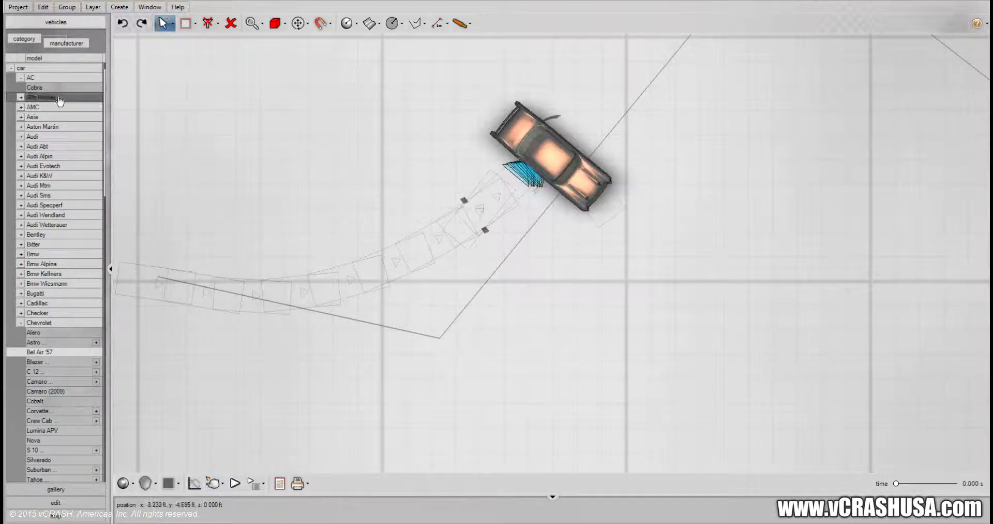
click(78, 501)
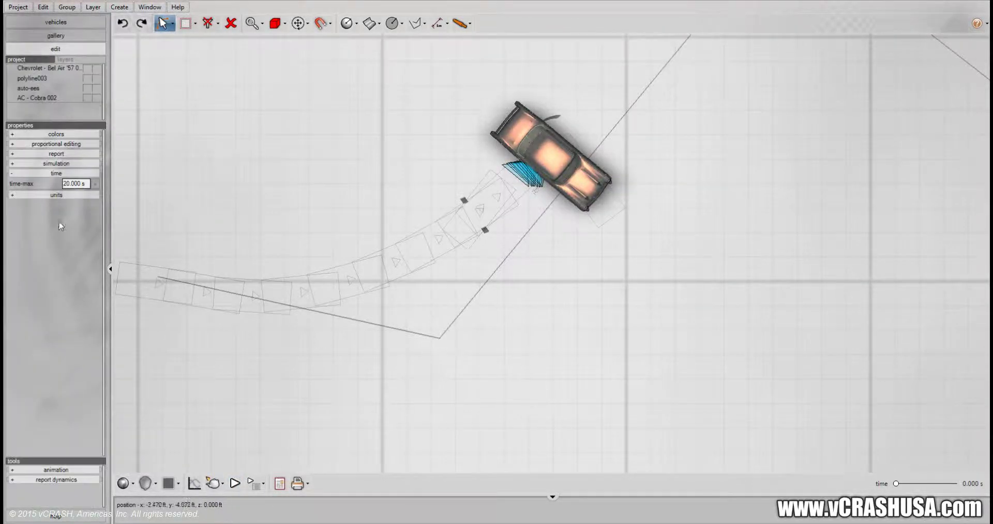
click(681, 331)
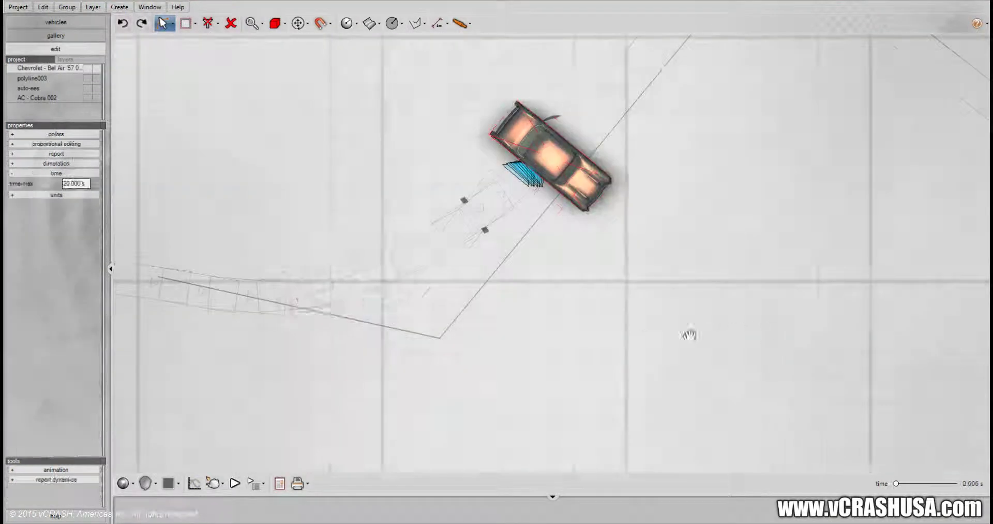
drag(690, 335, 651, 334)
scroll(651, 336, down, 2)
scroll(651, 339, down, 6)
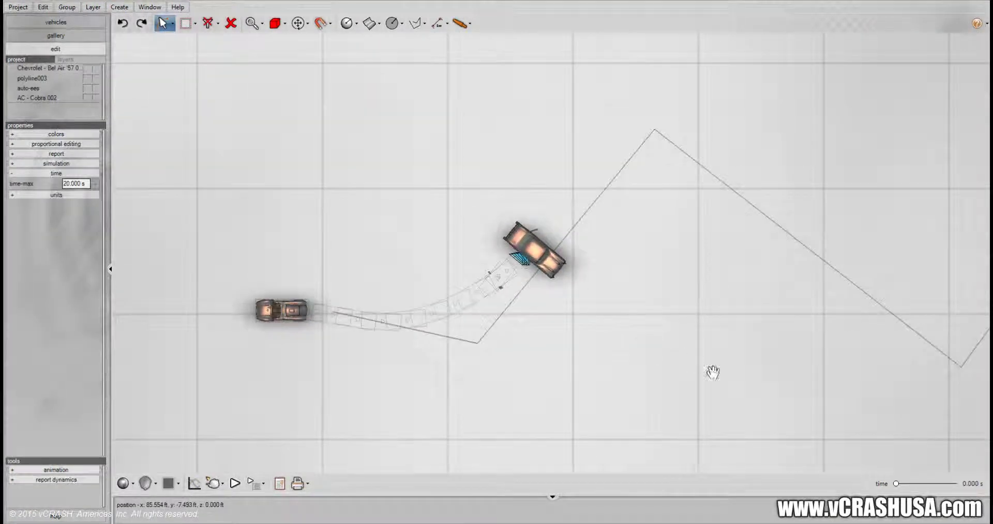
drag(758, 376, 564, 414)
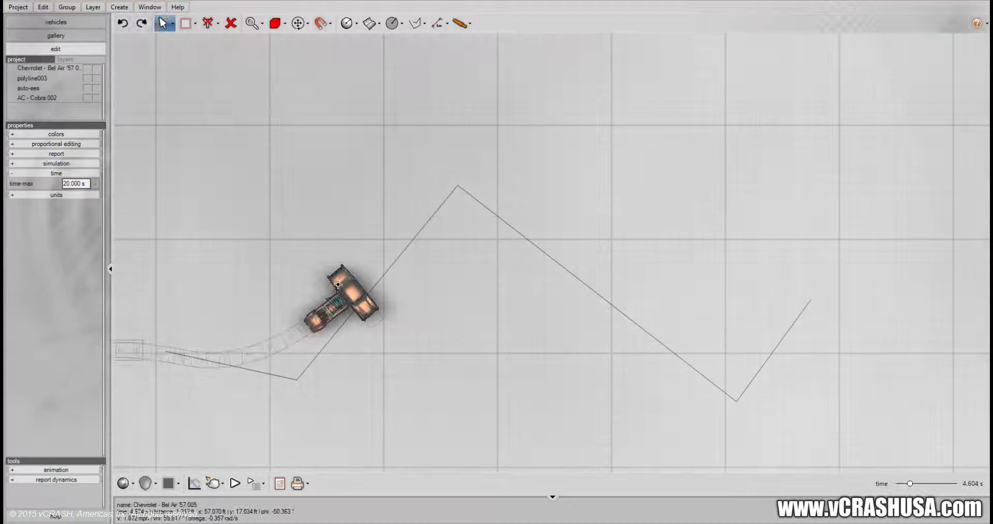
click(338, 281)
drag(439, 223, 874, 138)
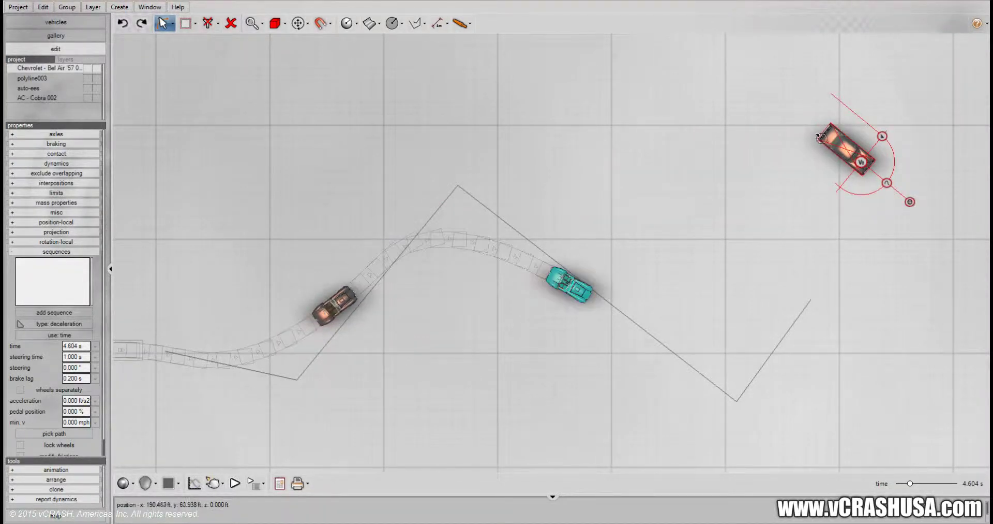
Rotate the Bel Air clockwise to a yaw of about -130° so it faces the polyline, and pick the polyline as its path
drag(823, 116, 743, 358)
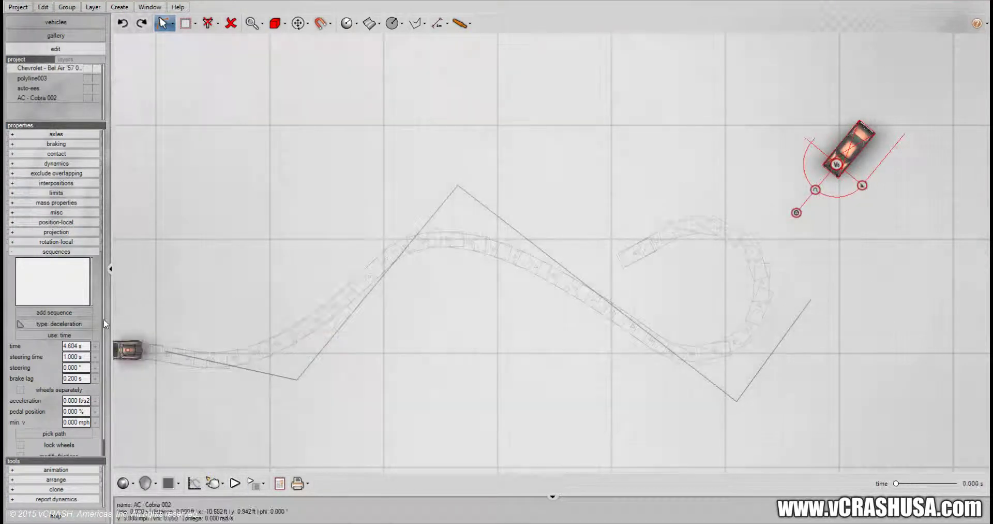
scroll(104, 319, down, 1)
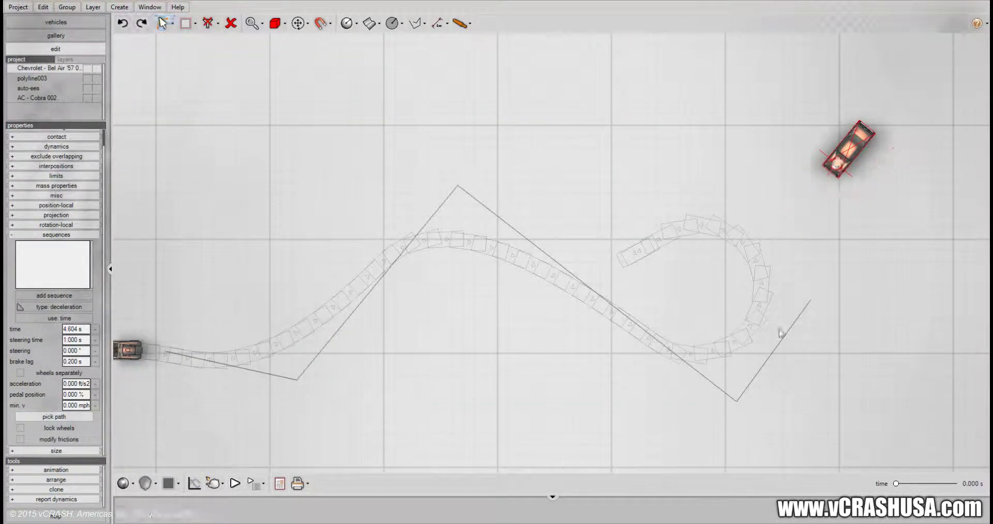
click(802, 309)
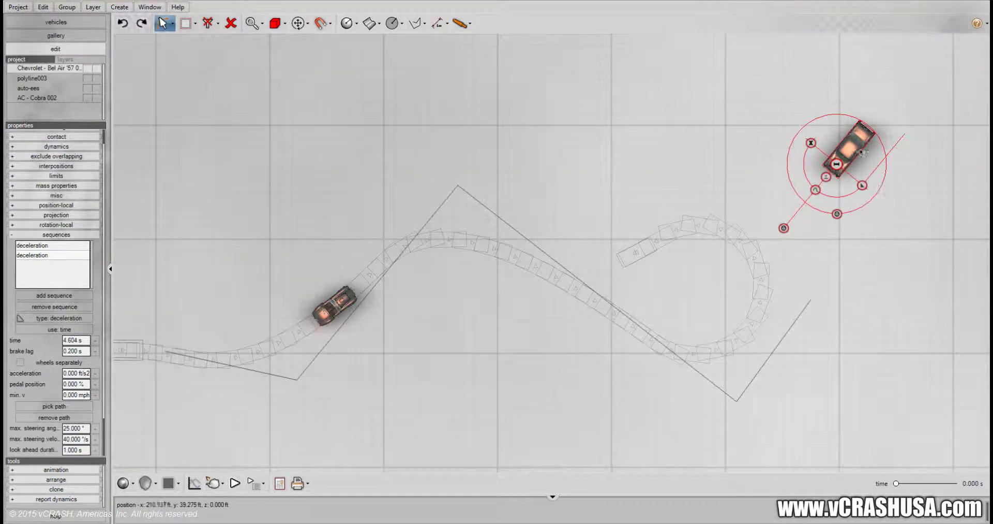
Move the Bel Air roughly in line with the polyline's last segment and set its initial speed to 10 mph
drag(865, 162, 905, 227)
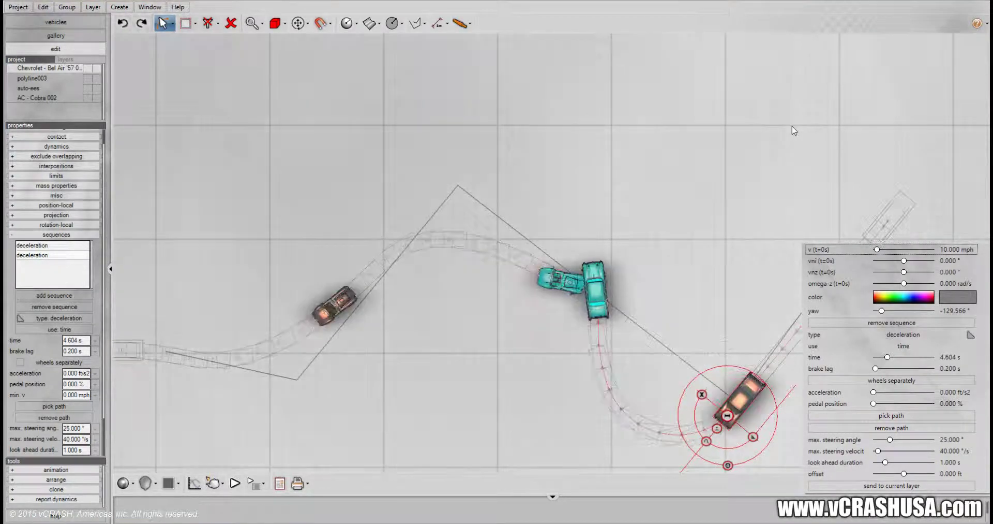
click(790, 129)
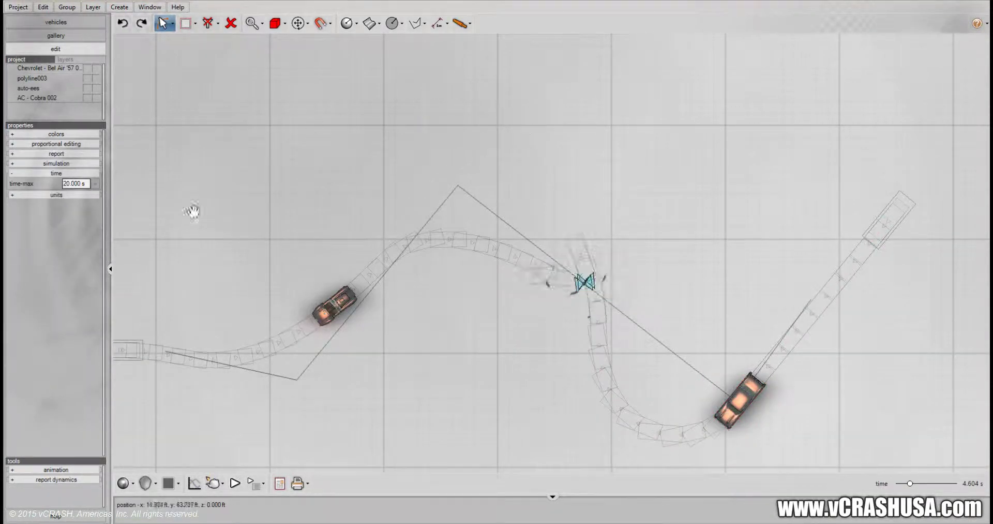
Replay the simulation with both vehicles following the polyline, look over the render and print options, and examine the full paths and collision
click(128, 350)
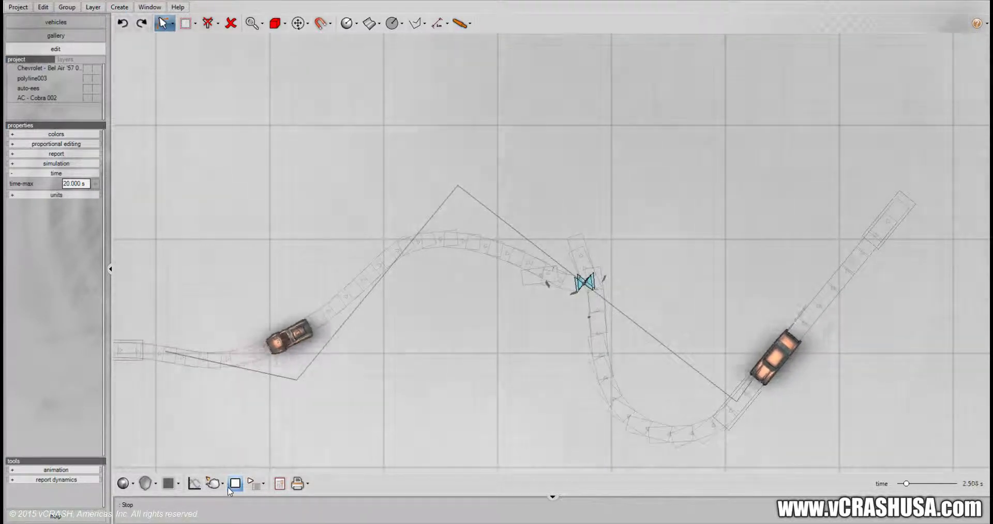
click(224, 488)
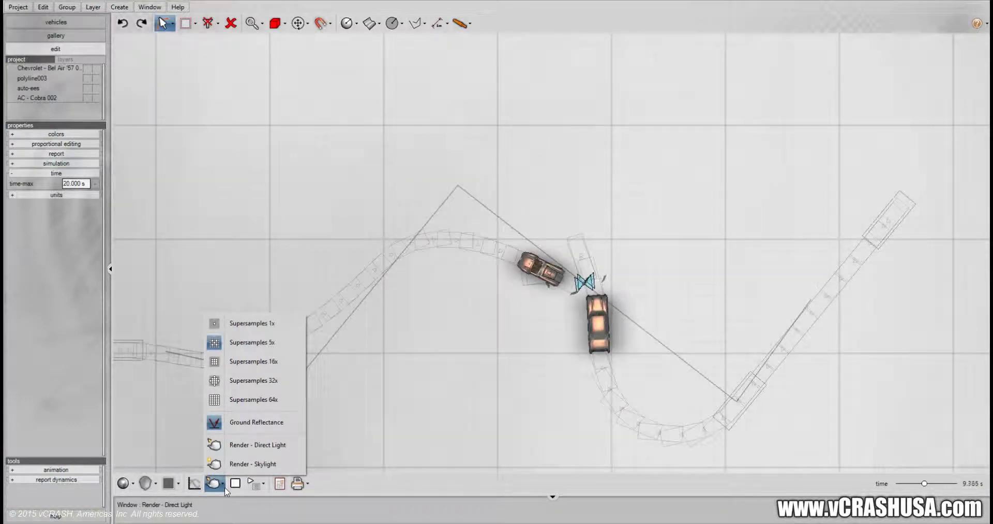
click(307, 483)
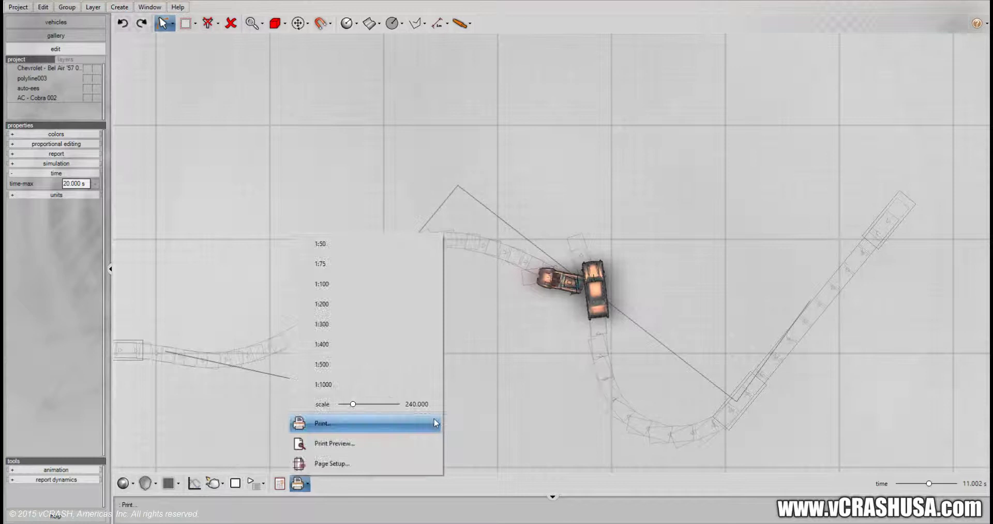
click(471, 411)
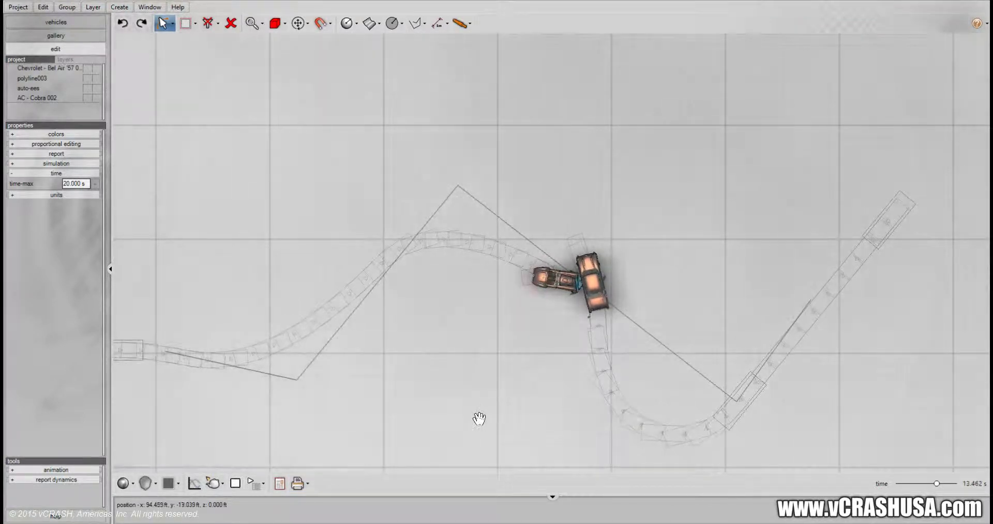
drag(477, 417, 538, 368)
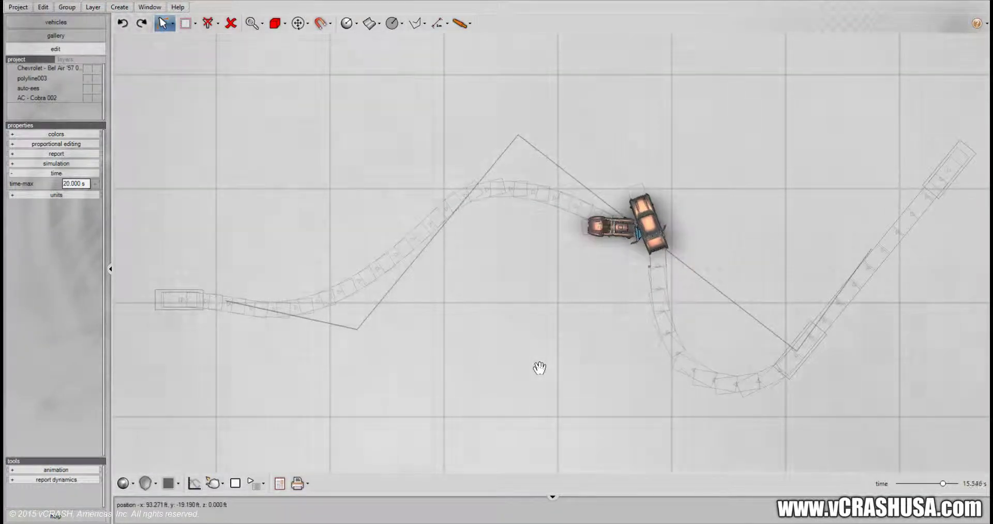